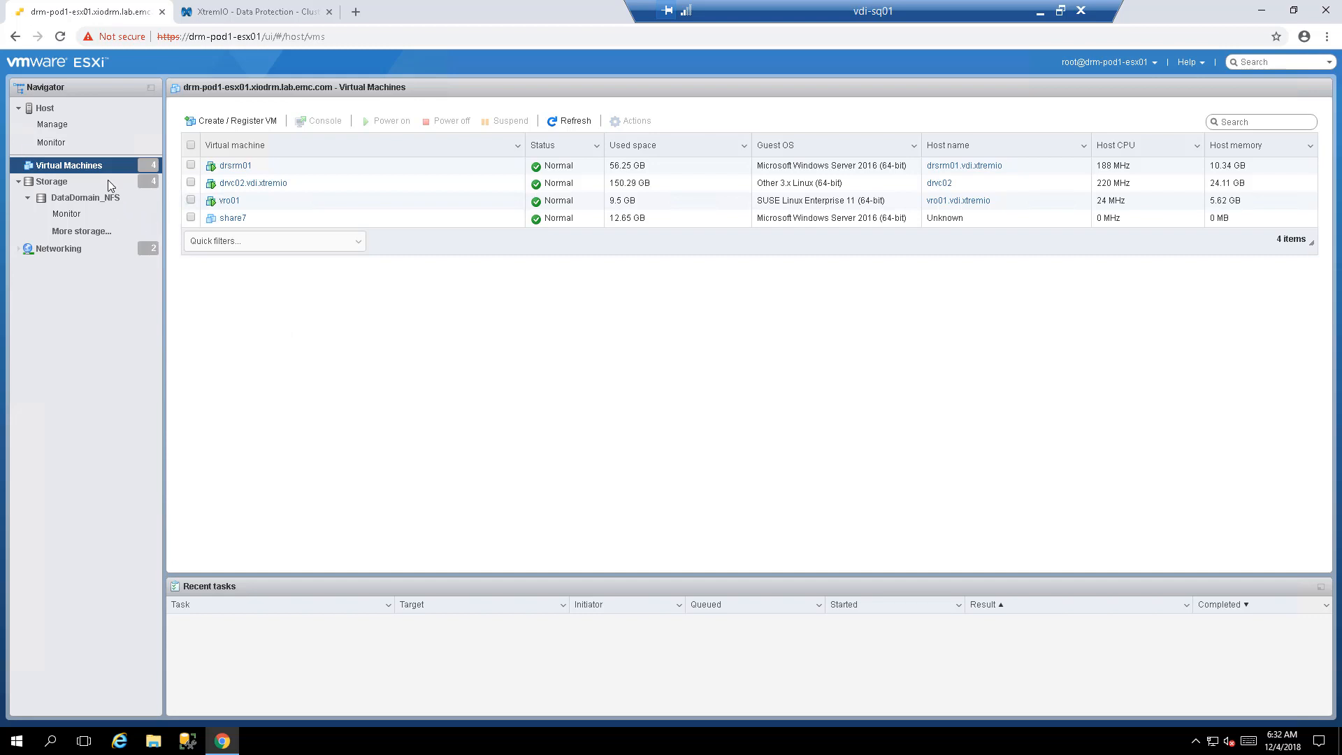
- Start deploying a VM from VSI_8-260.ova and name it VSI80
{"action": "right_click", "coordinate": [79, 169]}
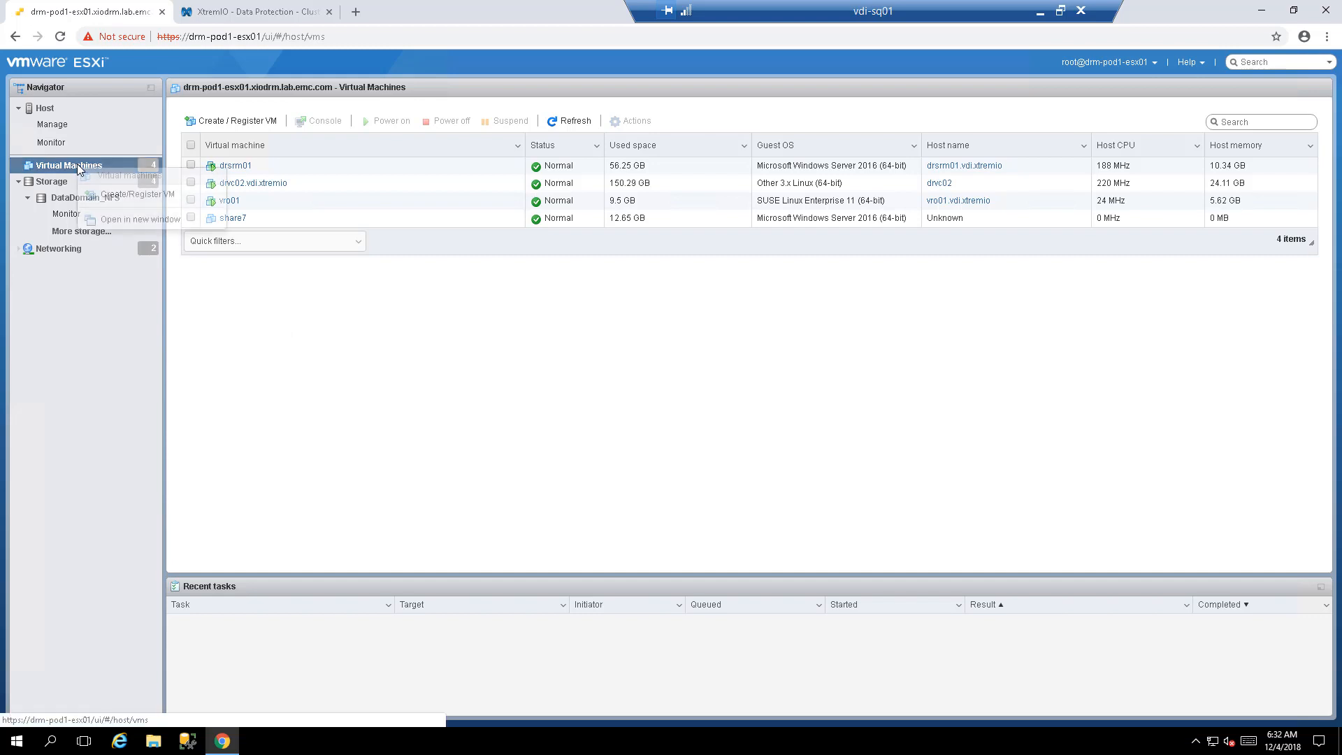
{"action": "left_click", "coordinate": [107, 202]}
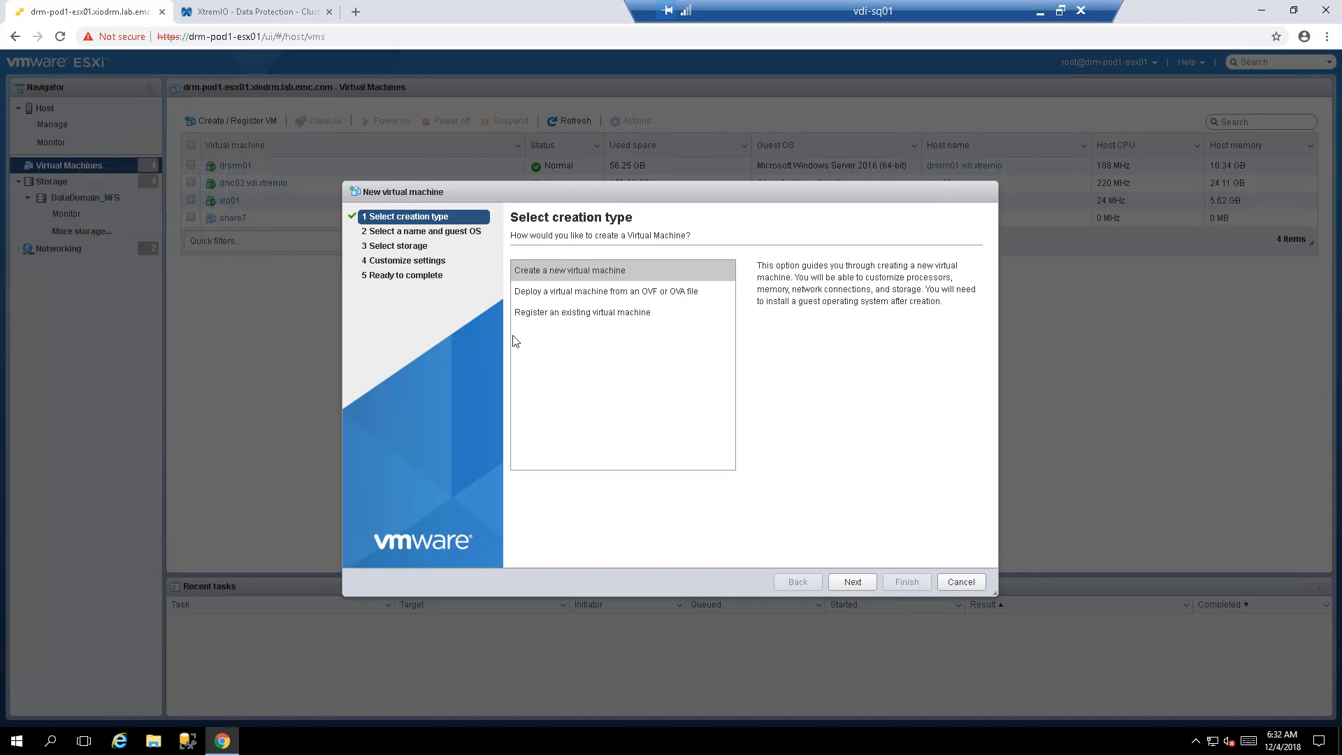
{"action": "left_click", "coordinate": [546, 294]}
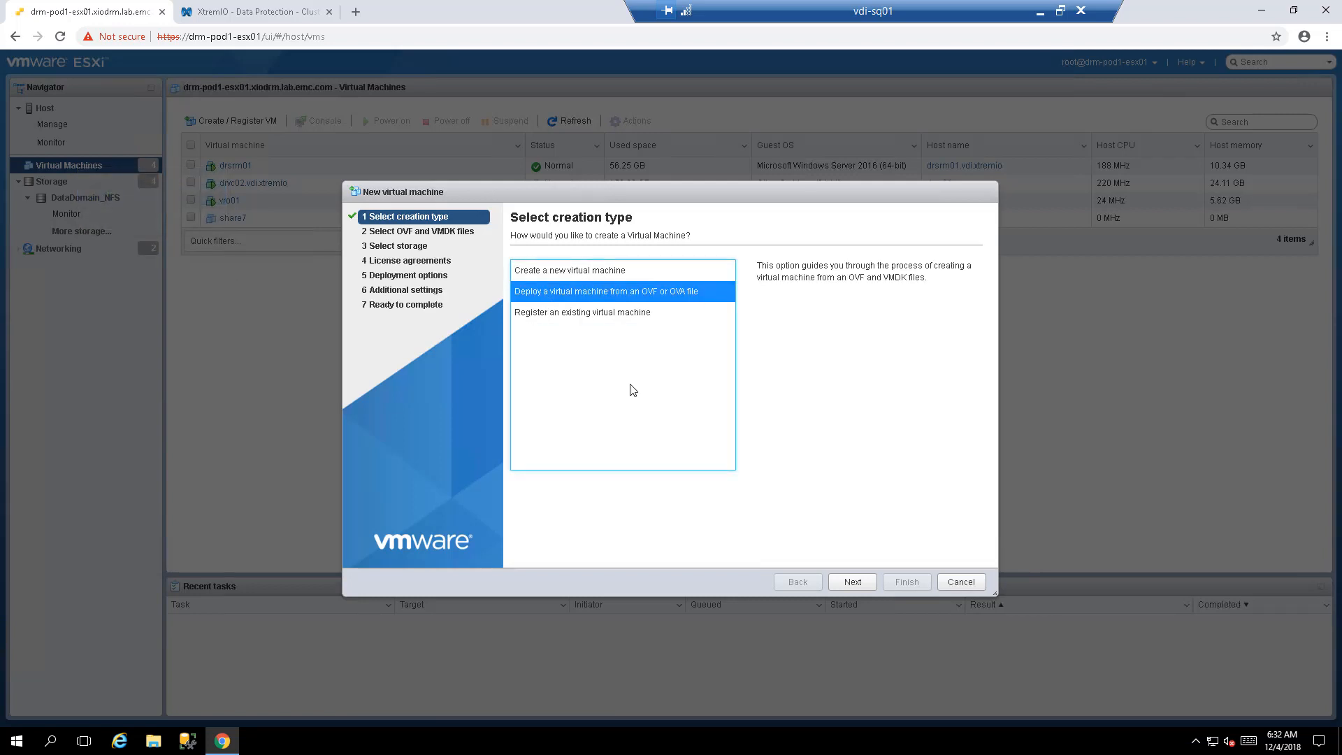
{"action": "left_click", "coordinate": [847, 585]}
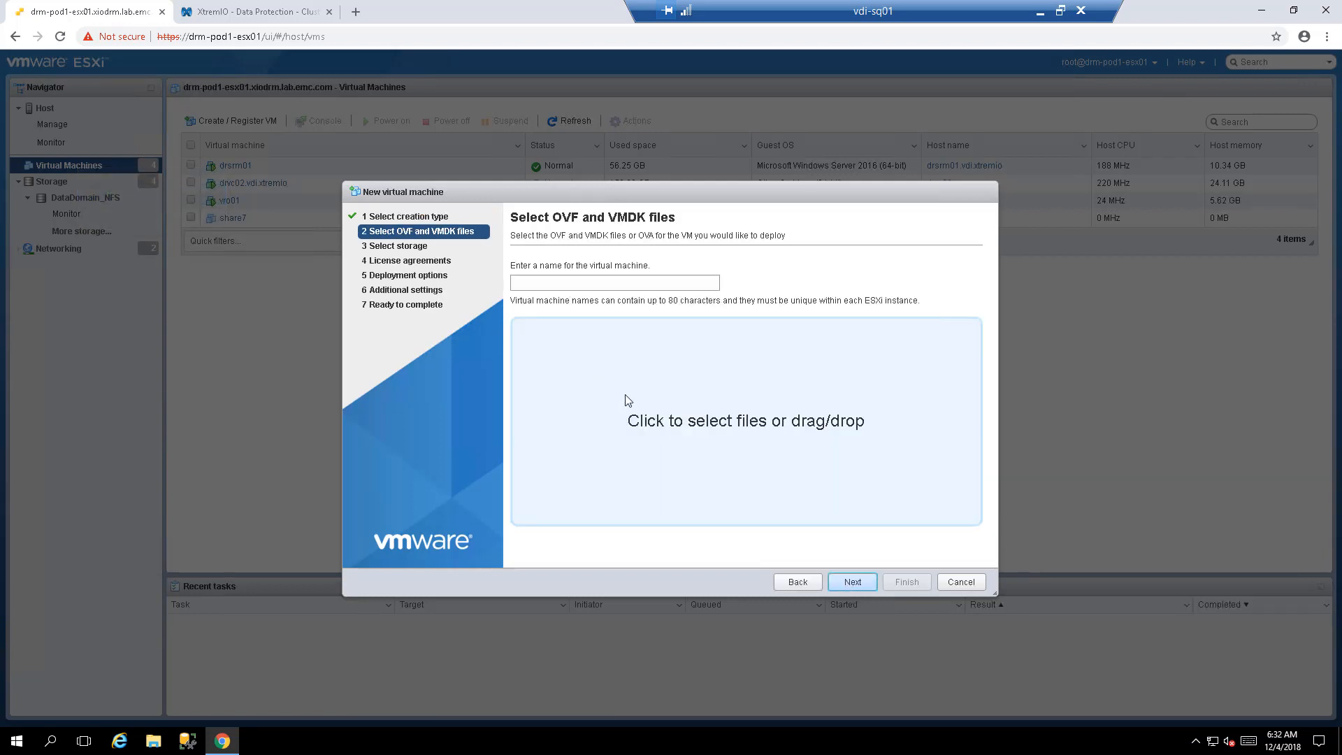
{"action": "left_click", "coordinate": [651, 389]}
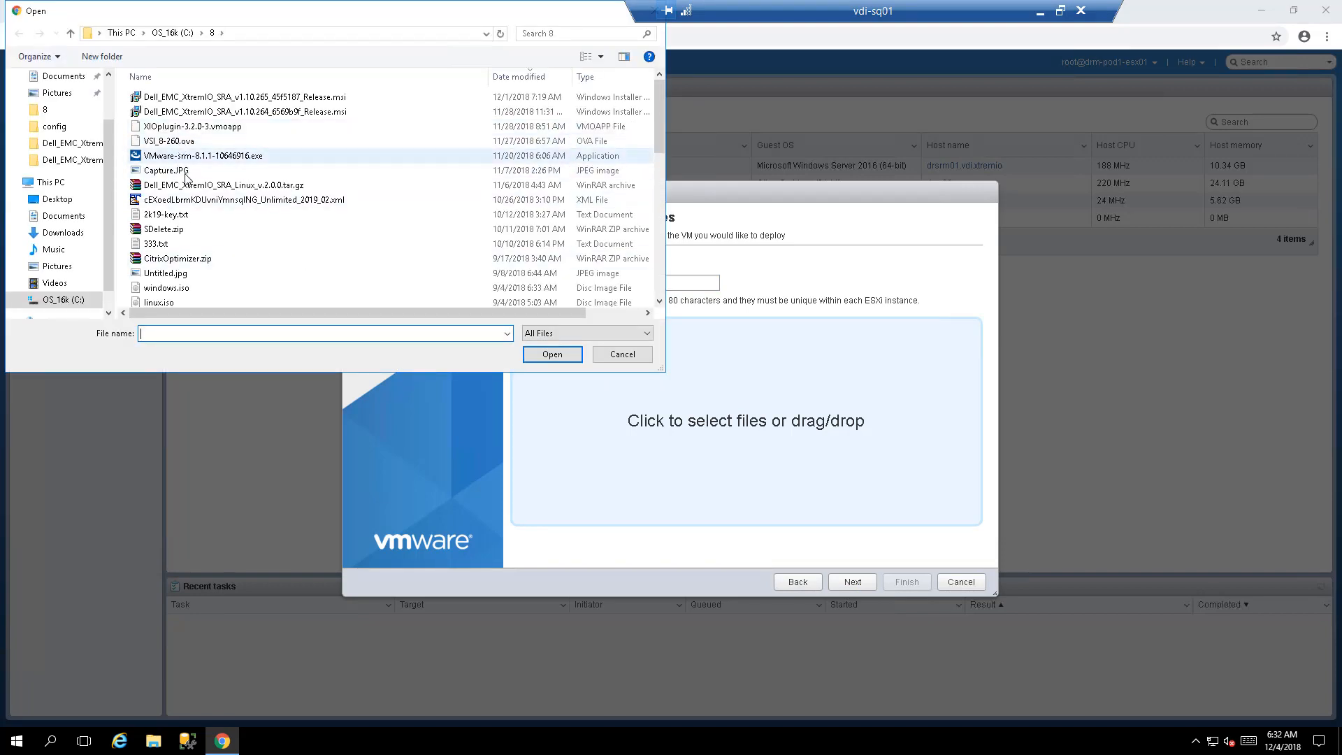
{"action": "left_click", "coordinate": [168, 140]}
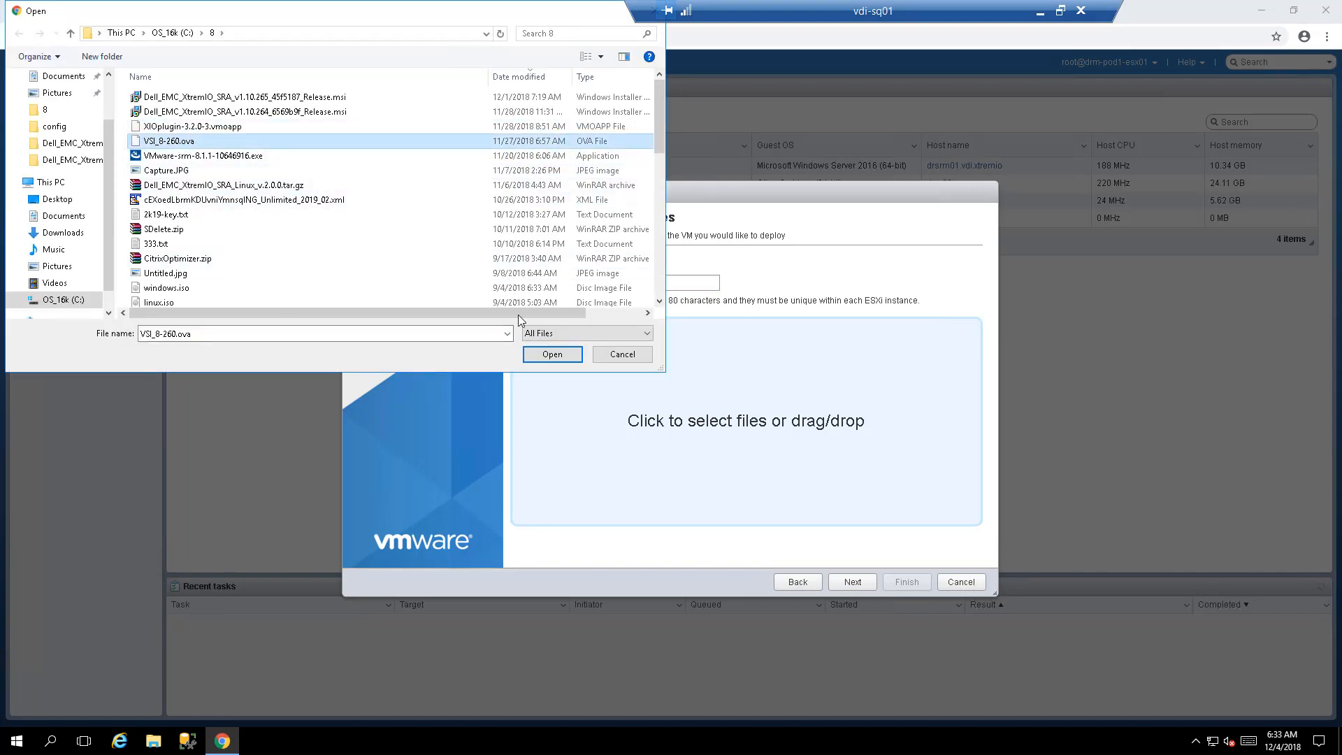
{"action": "left_click", "coordinate": [553, 354]}
{"action": "left_click", "coordinate": [554, 279]}
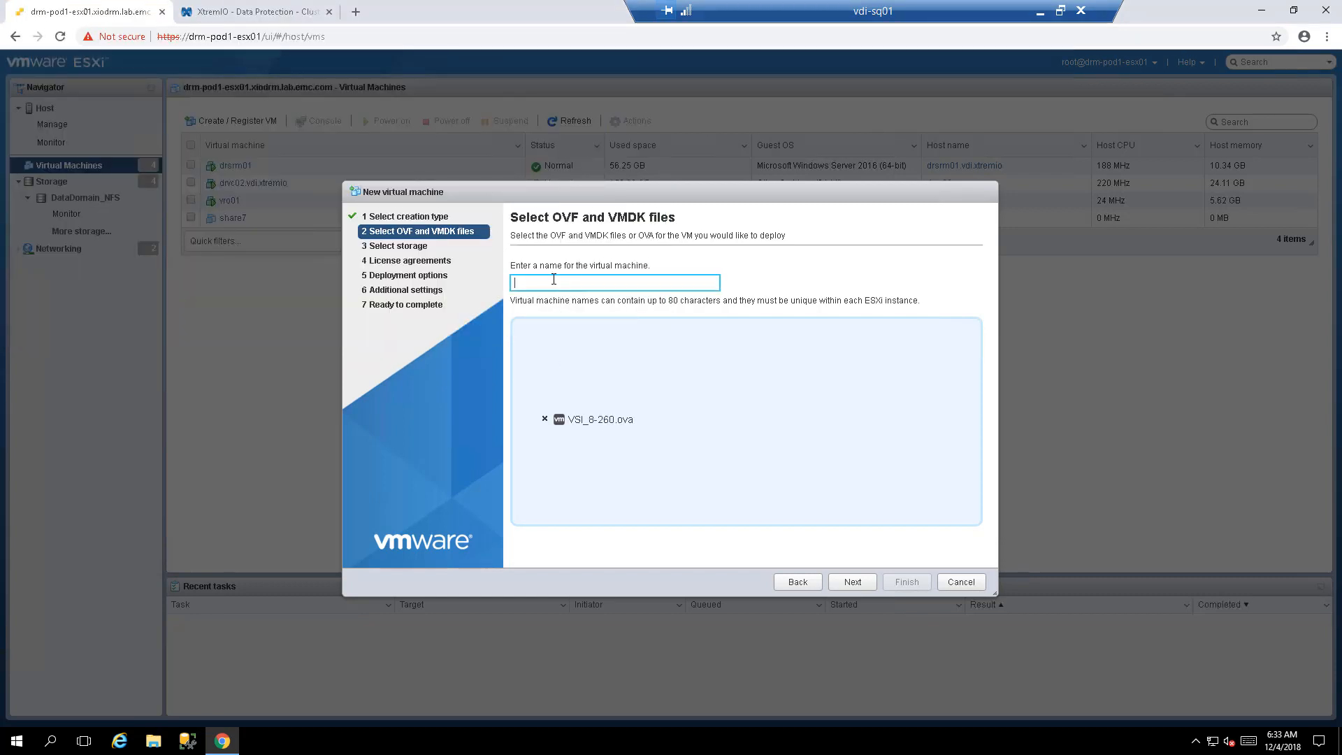
{"action": "type", "text": "VSI80"}
{"action": "left_click_drag", "start_coordinate": [554, 279], "coordinate": [440, 280]}
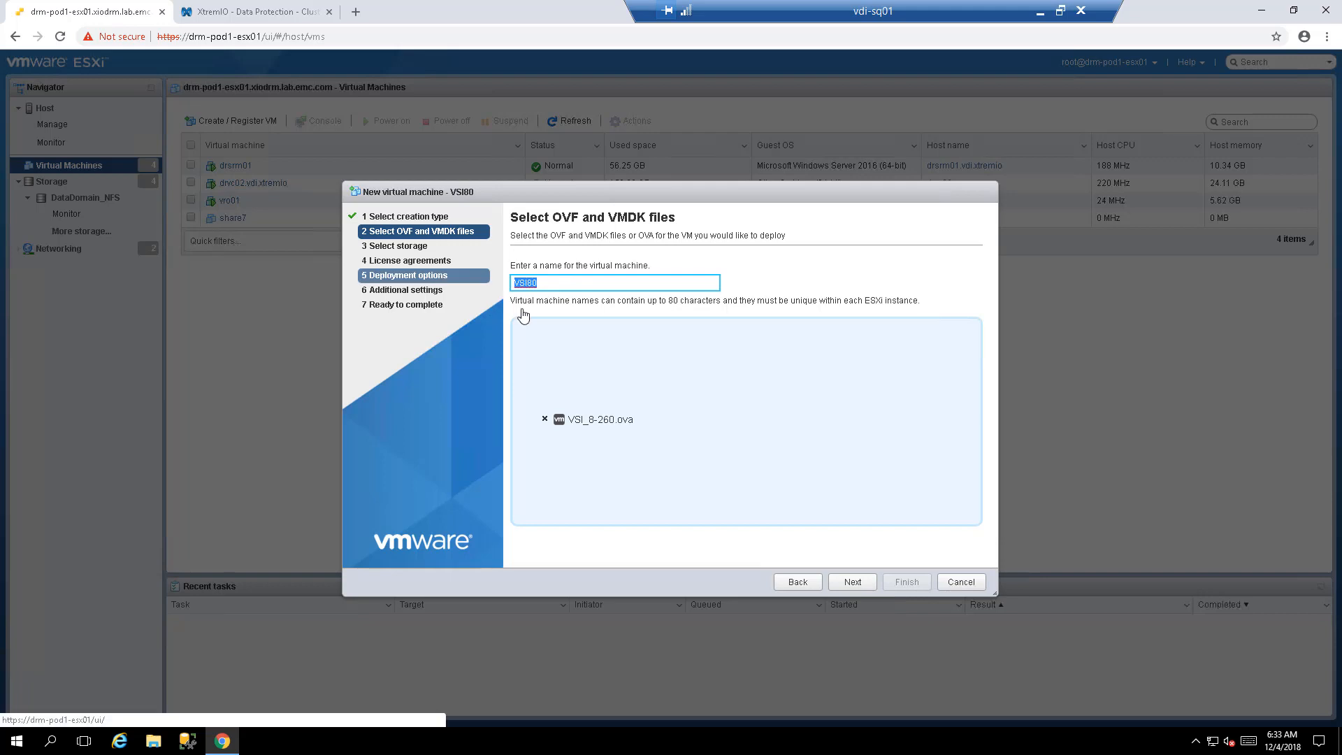
- Store VSI80 on X1-Infra01, accept the EULA, and keep the Routed Network mapping
{"action": "left_click", "coordinate": [850, 582]}
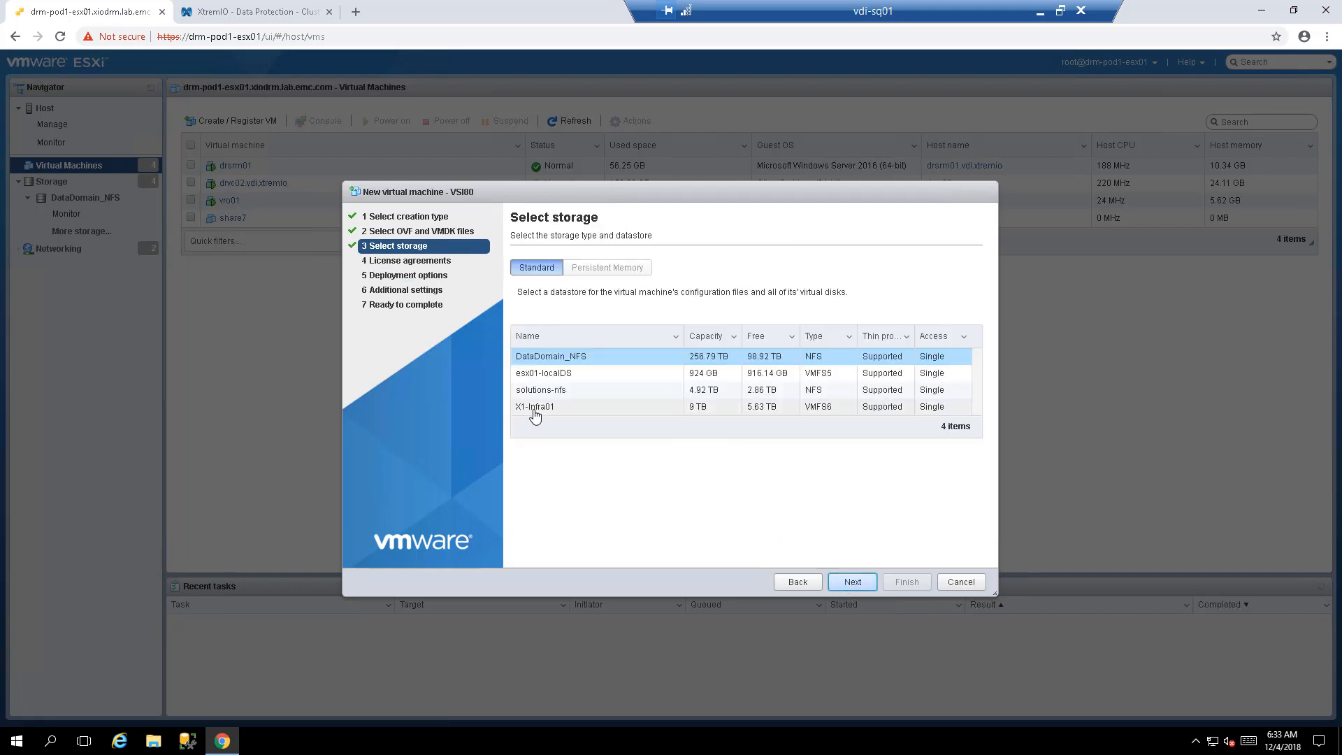
{"action": "left_click", "coordinate": [536, 409]}
{"action": "left_click", "coordinate": [852, 583]}
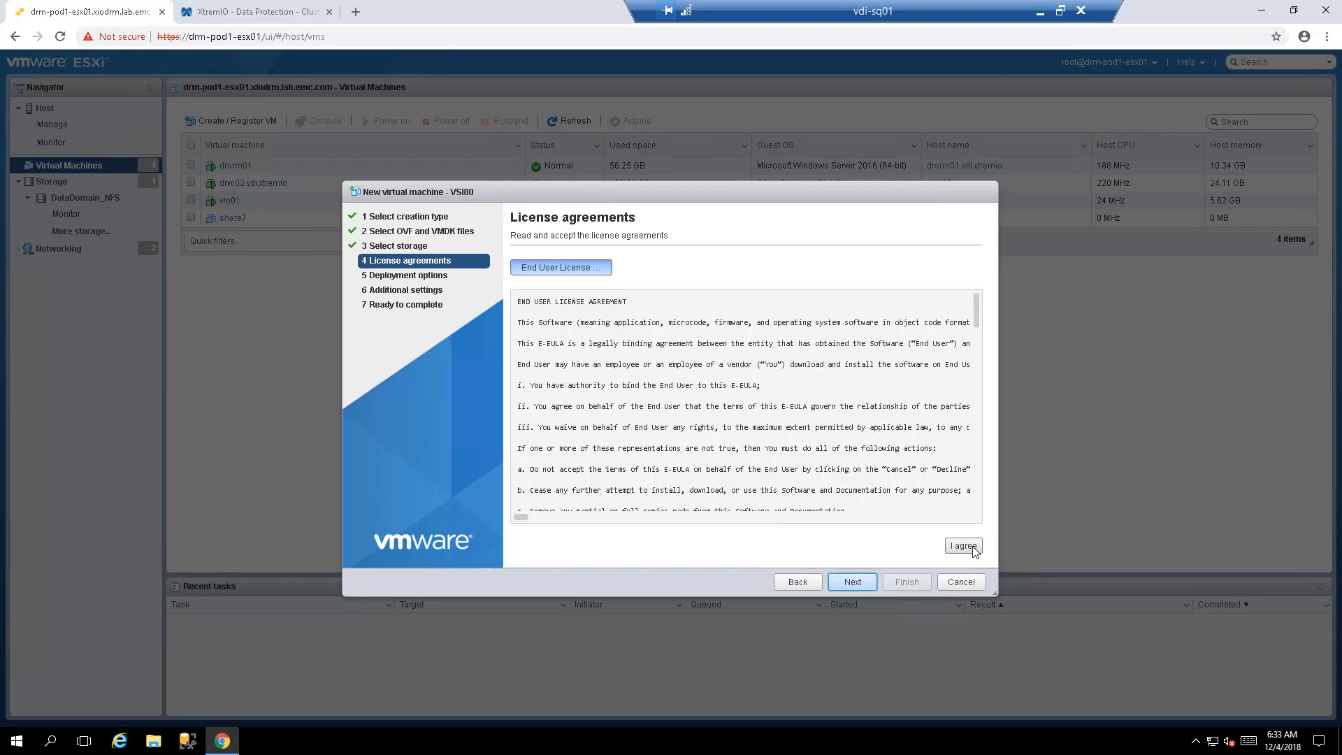
{"action": "left_click", "coordinate": [974, 548]}
{"action": "left_click", "coordinate": [864, 583]}
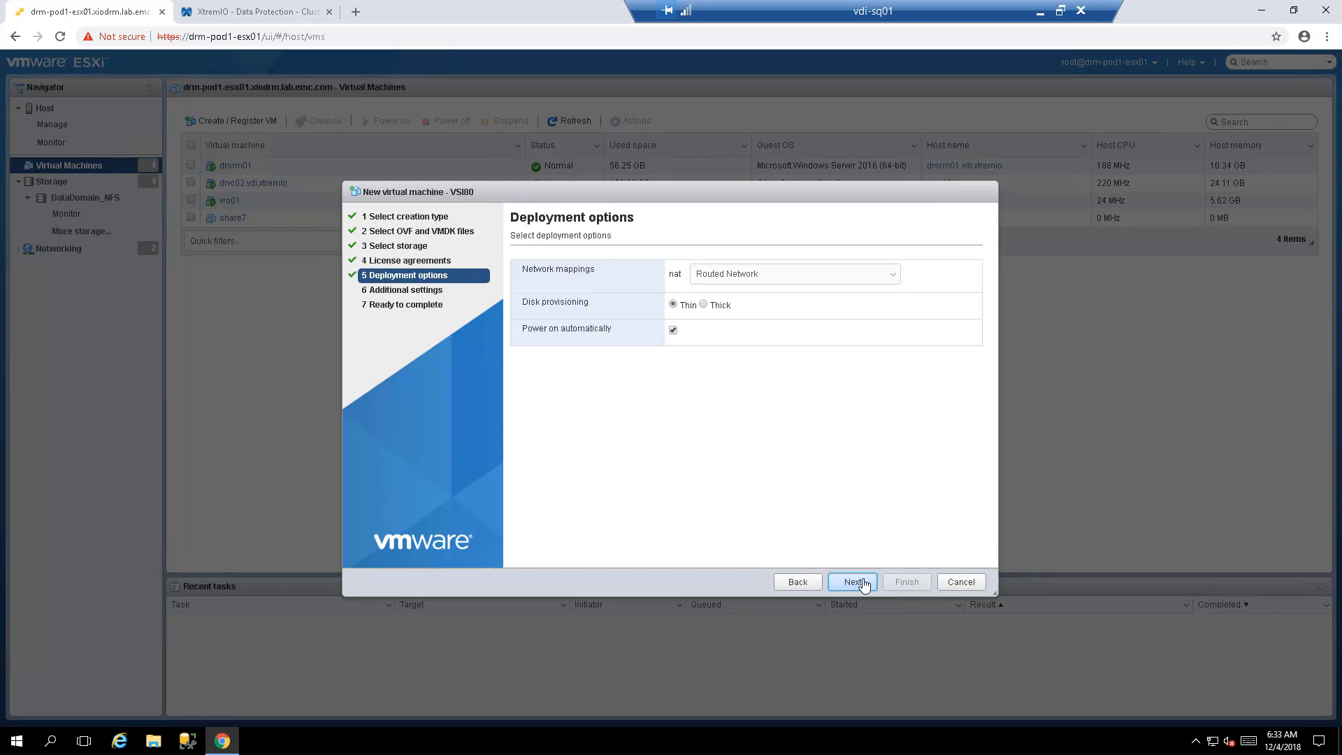
{"action": "left_click", "coordinate": [769, 277]}
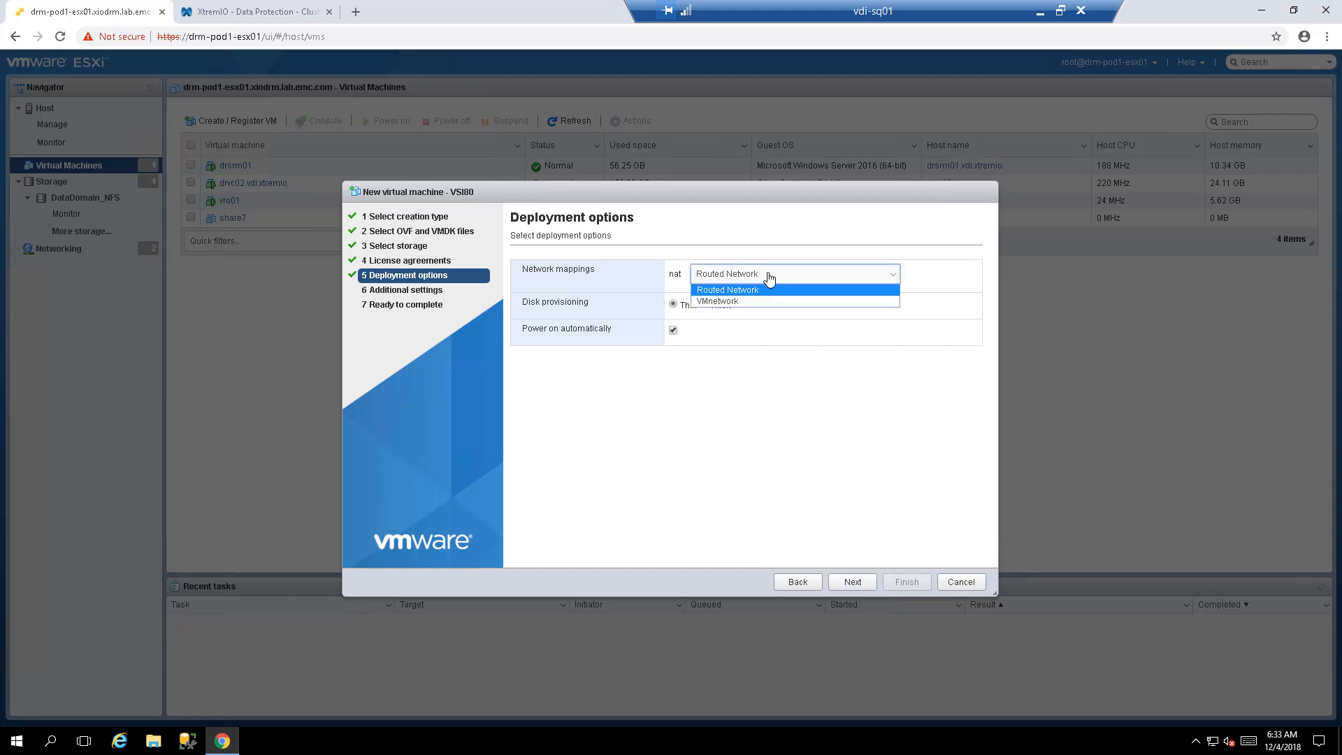
{"action": "left_click", "coordinate": [769, 277]}
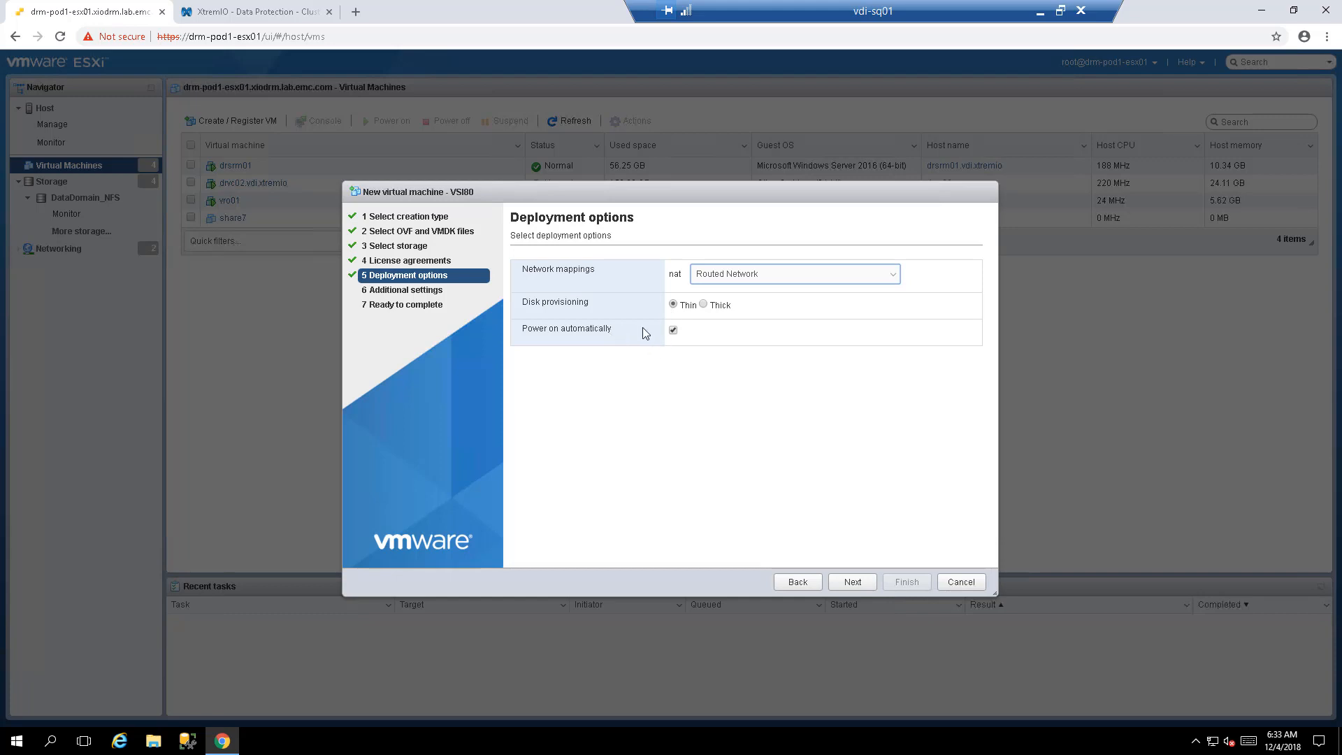
{"action": "left_click", "coordinate": [849, 588]}
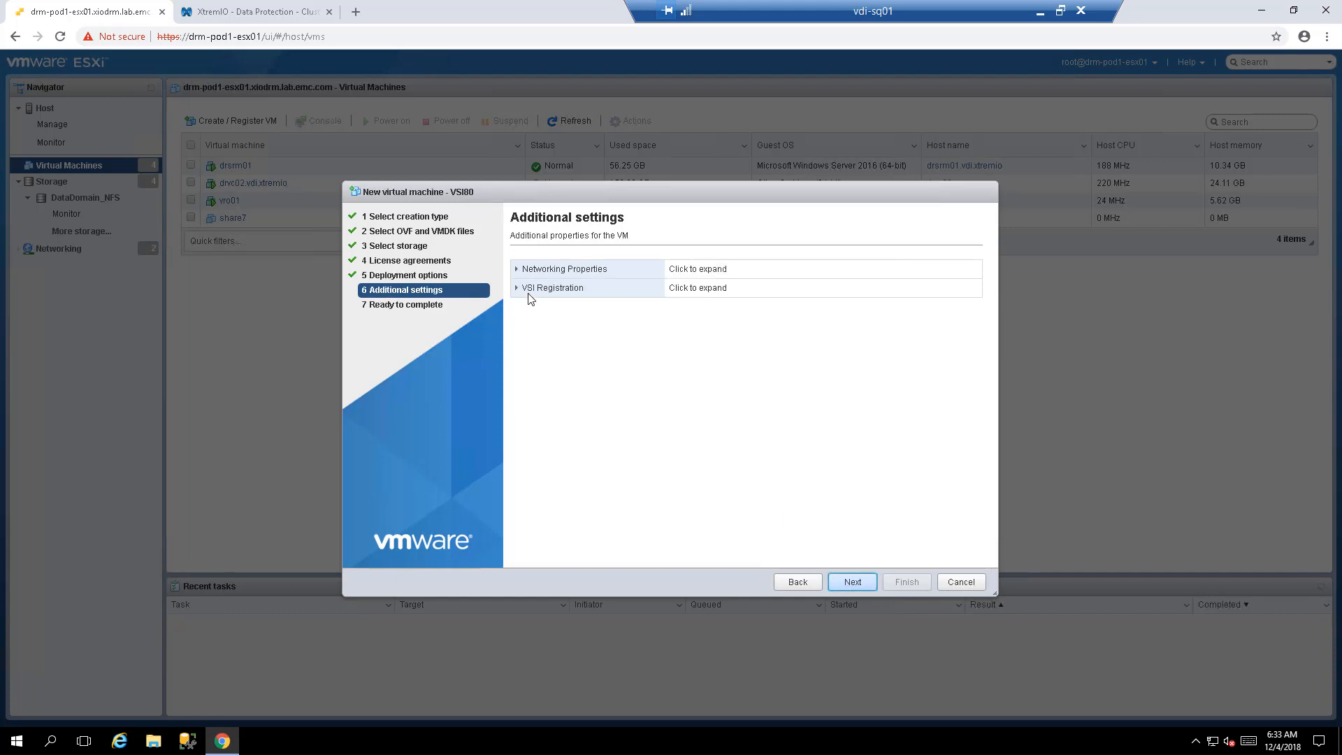
- Enter VSI80's network settings (IP 10.139.150.80) and the prodvc02.vdi.xtremio vCenter host and administrator credentials
{"action": "left_click", "coordinate": [519, 272]}
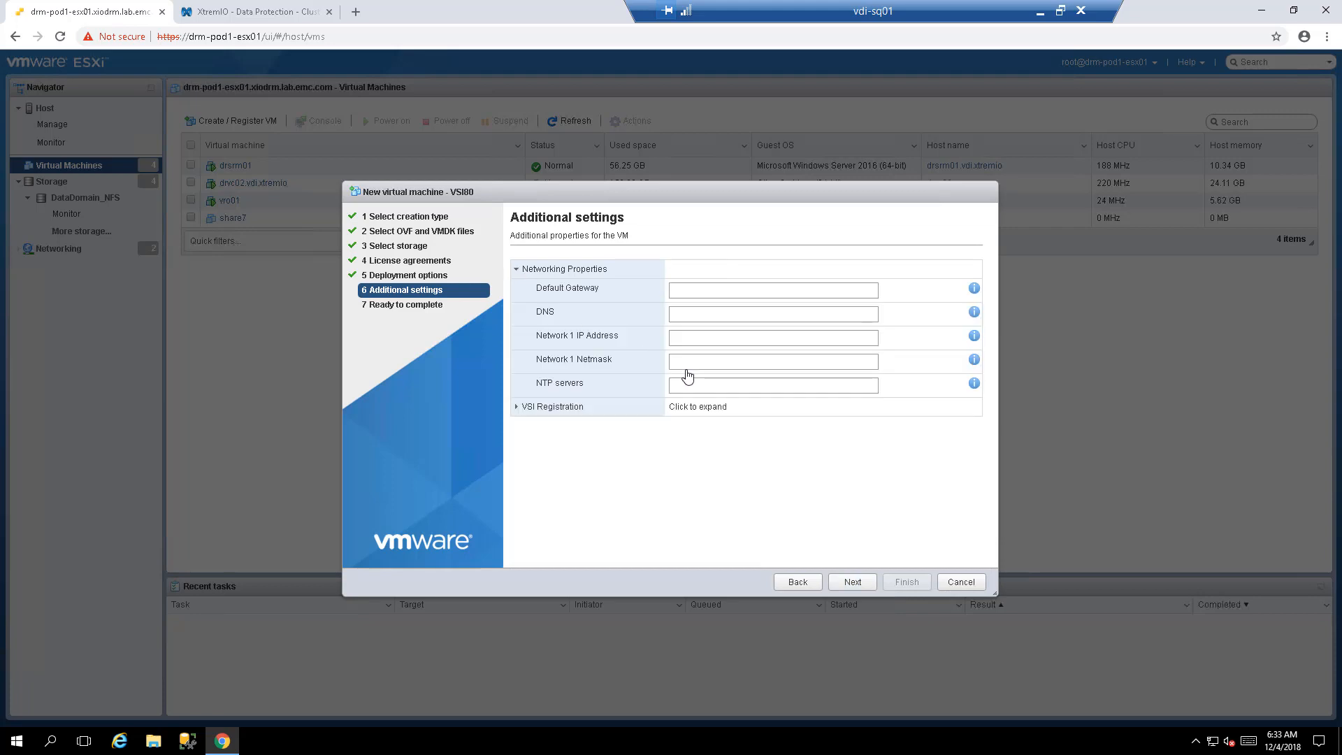
{"action": "left_click", "coordinate": [517, 410]}
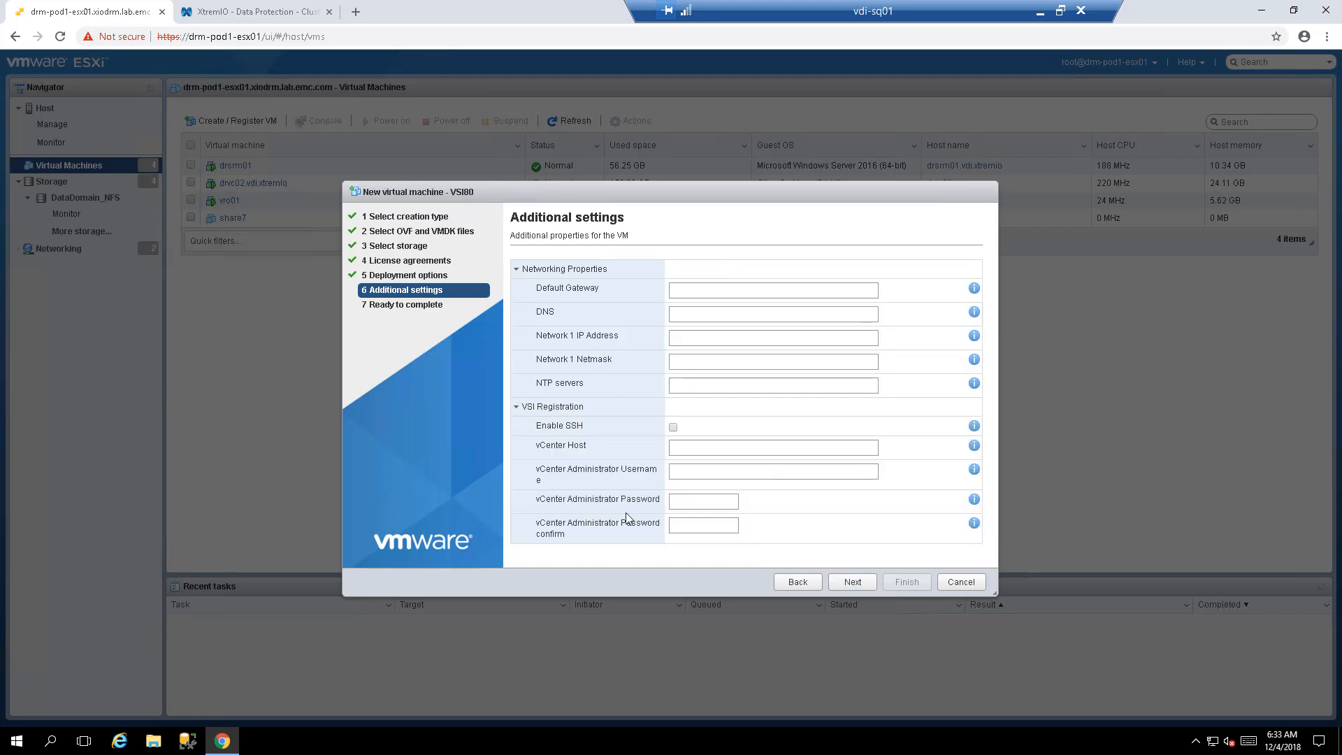
{"action": "left_click", "coordinate": [686, 290]}
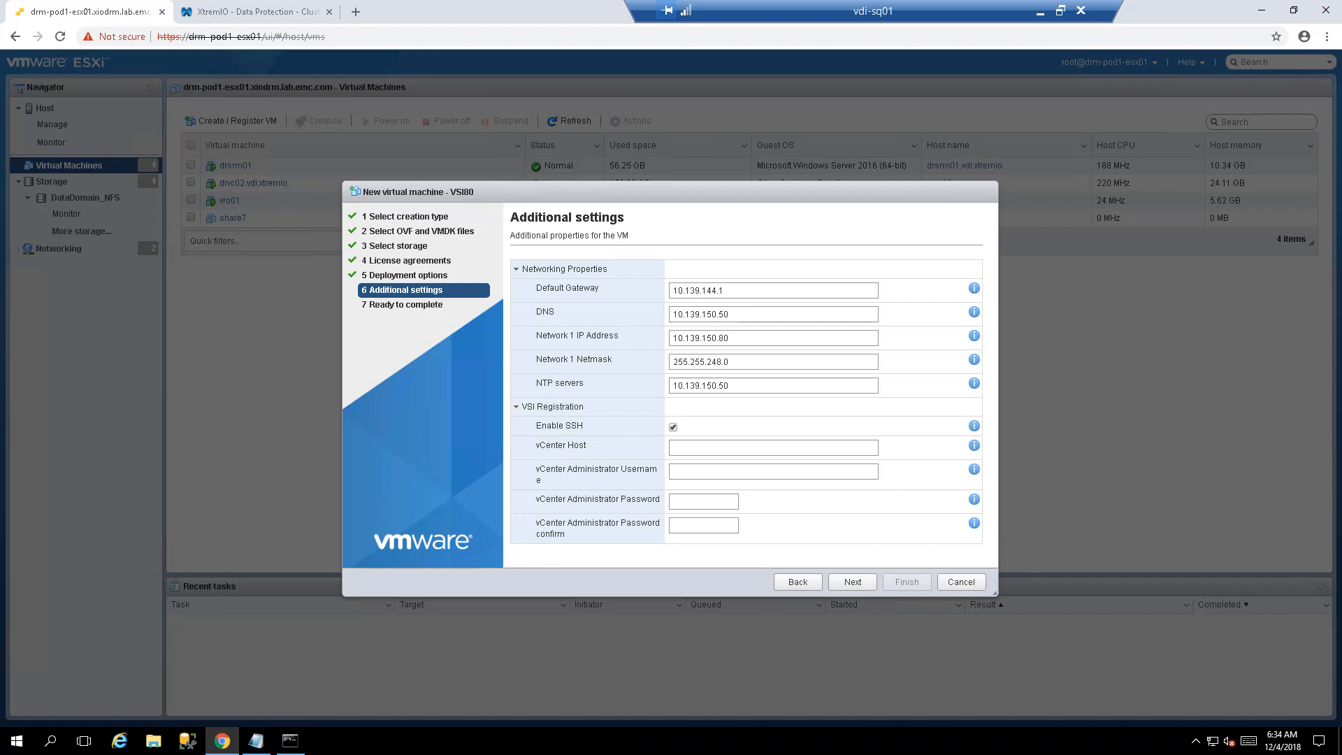
{"action": "left_click", "coordinate": [806, 453]}
{"action": "type", "text": "prodvc02.vdi.xtremio"}
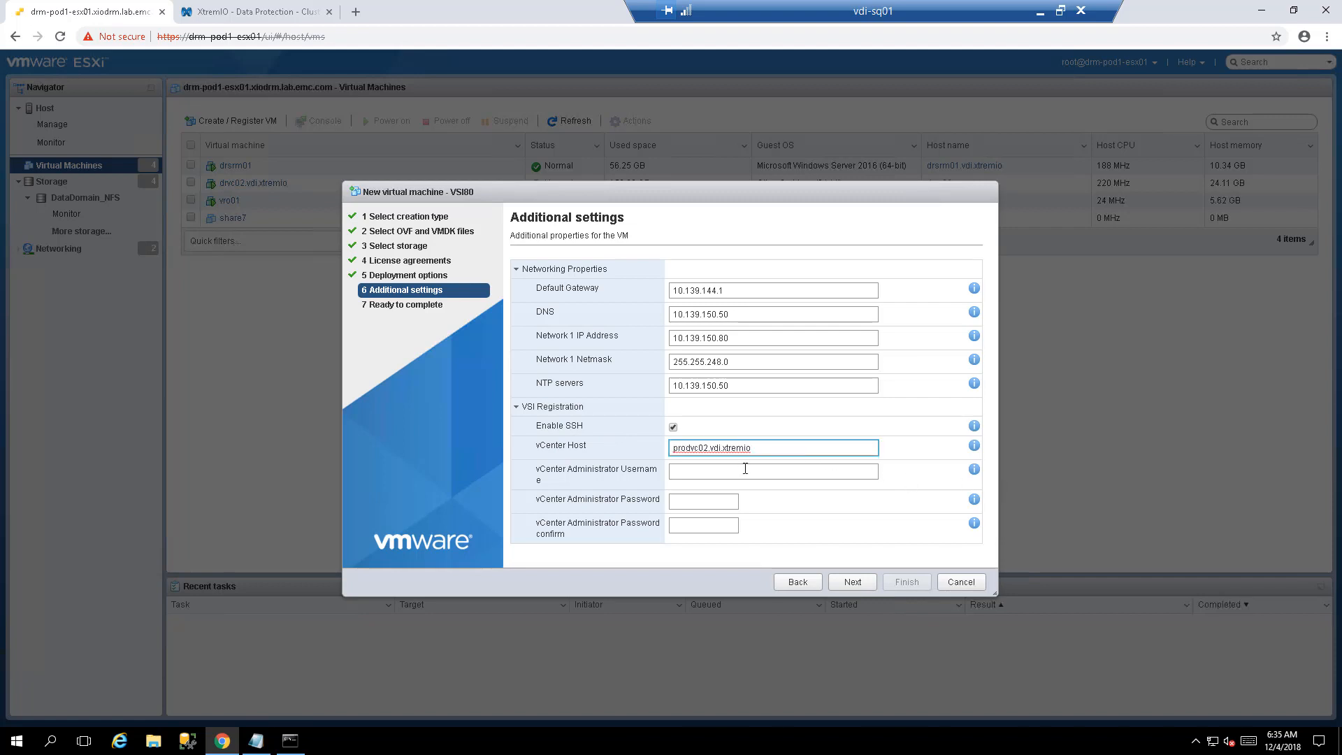
{"action": "left_click", "coordinate": [735, 471]}
{"action": "type", "text": "administrator@vsphere.local"}
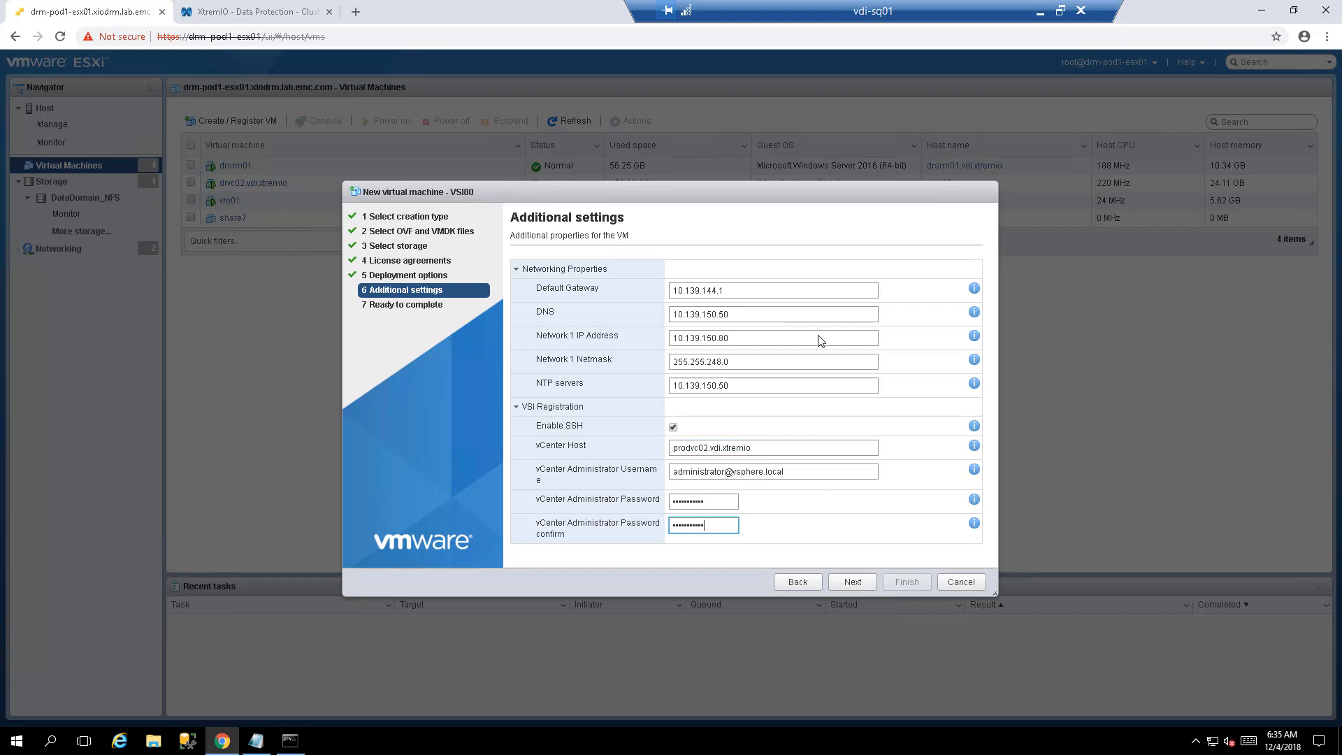
{"action": "left_click", "coordinate": [839, 585]}
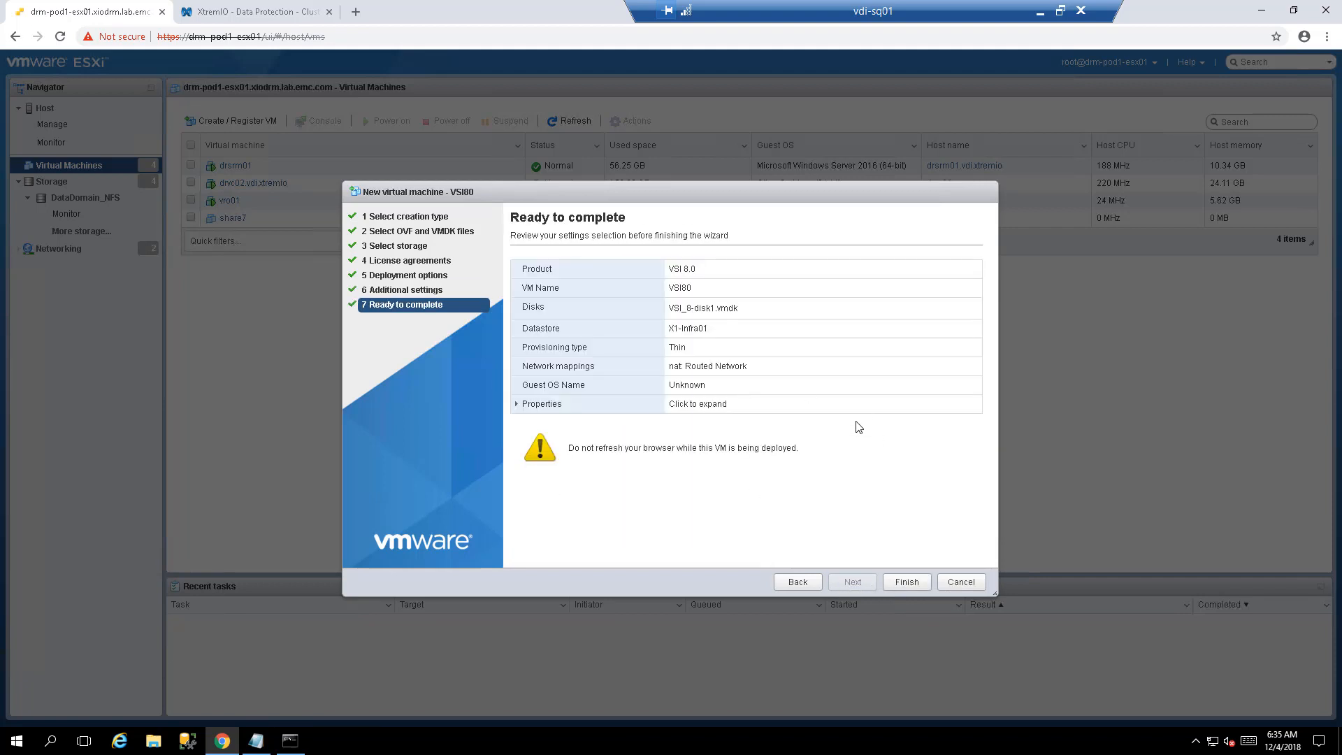
- Finish the wizard to deploy VSI80 and push the VSI plugin to vCenter
{"action": "left_click", "coordinate": [902, 581]}
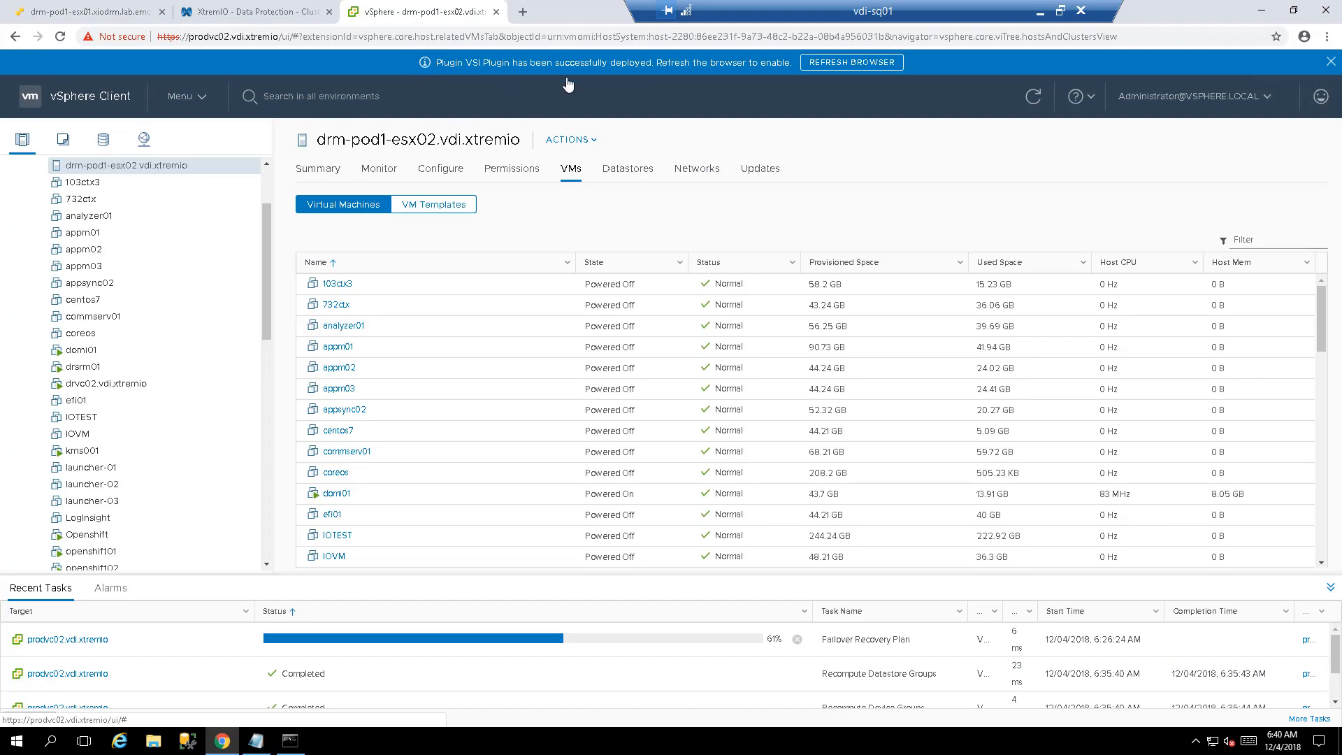
- Reload vSphere Client to enable the VSI plugin and go to the Dell EMC VSI dashboard
{"action": "left_click", "coordinate": [826, 63]}
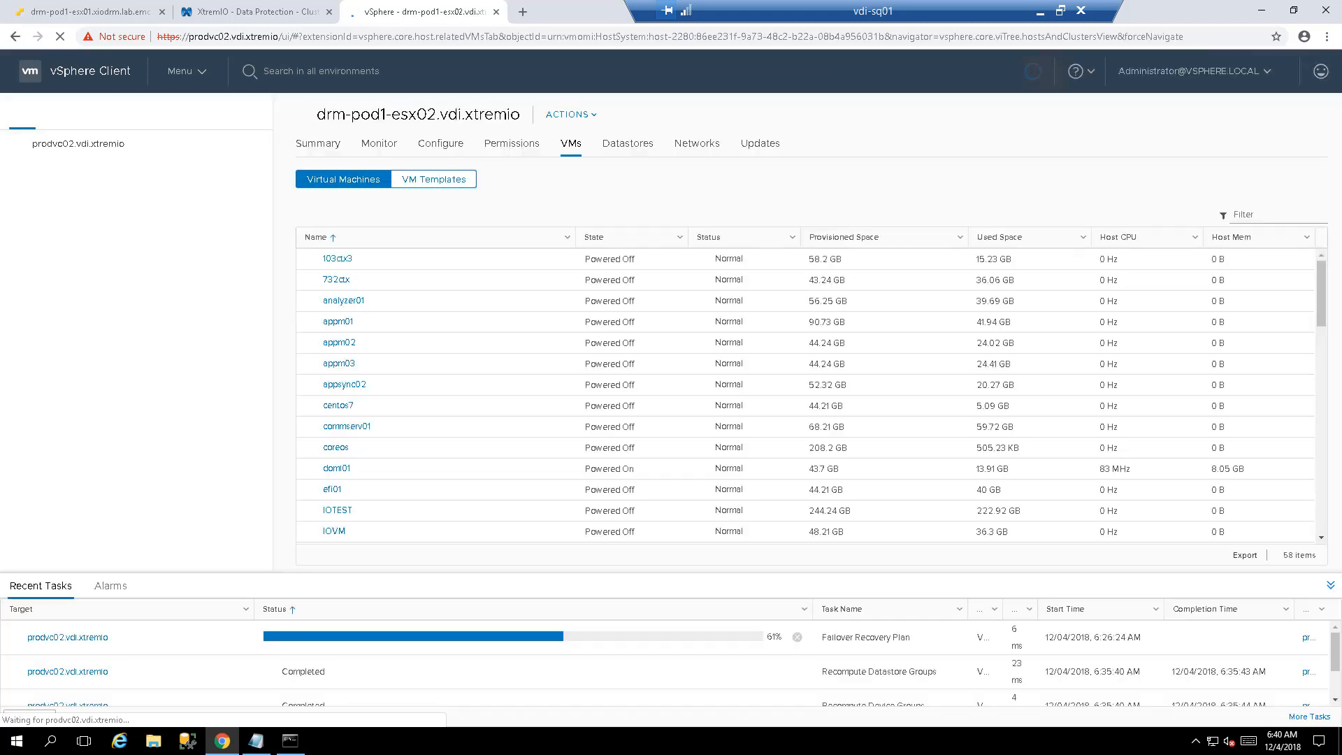
{"action": "left_click", "coordinate": [183, 73]}
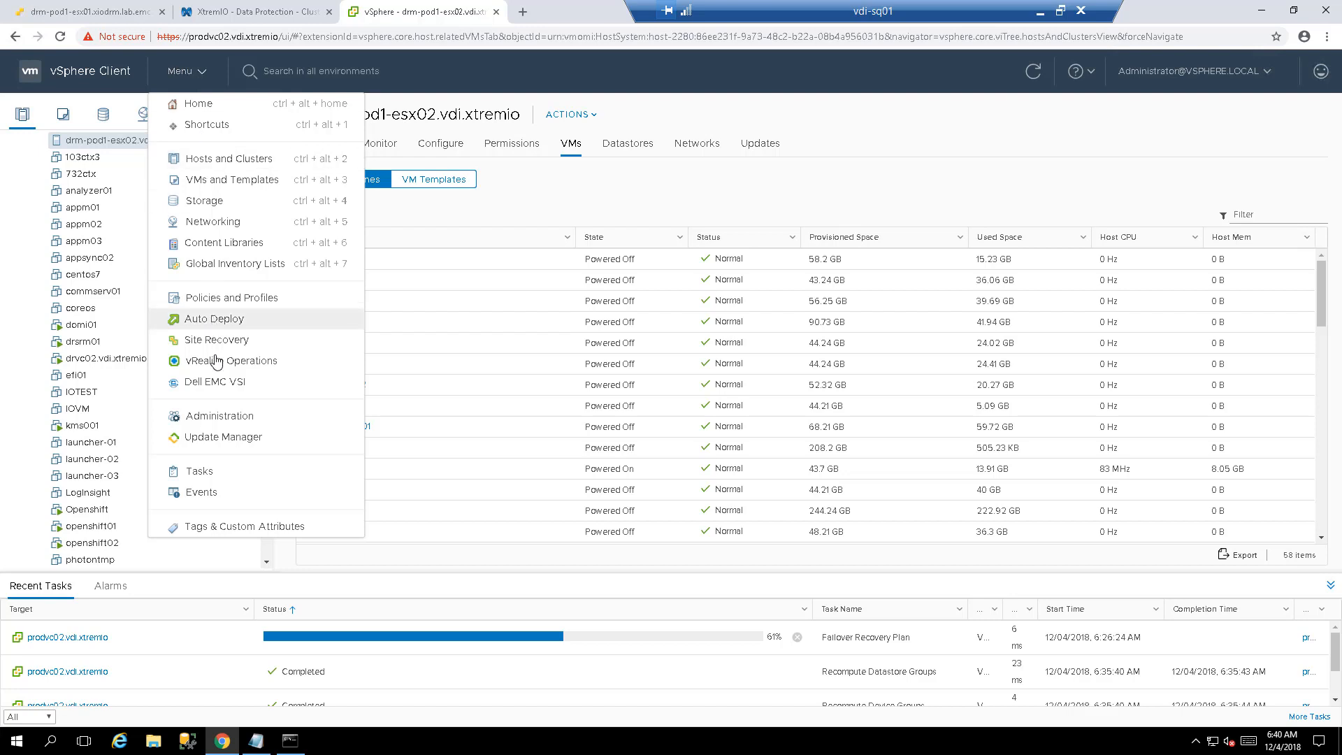
{"action": "left_click", "coordinate": [224, 389]}
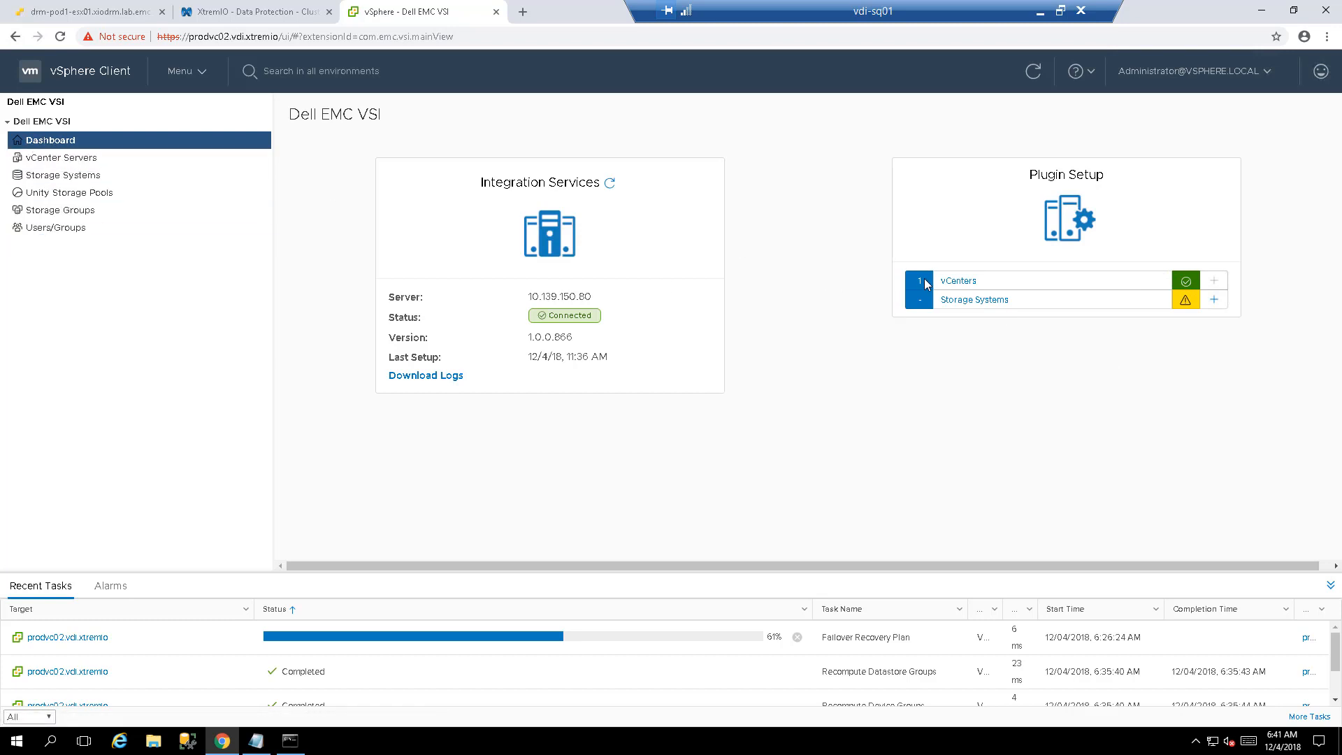
- Check the registered vCenters list, then return to the dashboard and begin adding a storage system
{"action": "left_click", "coordinate": [952, 281]}
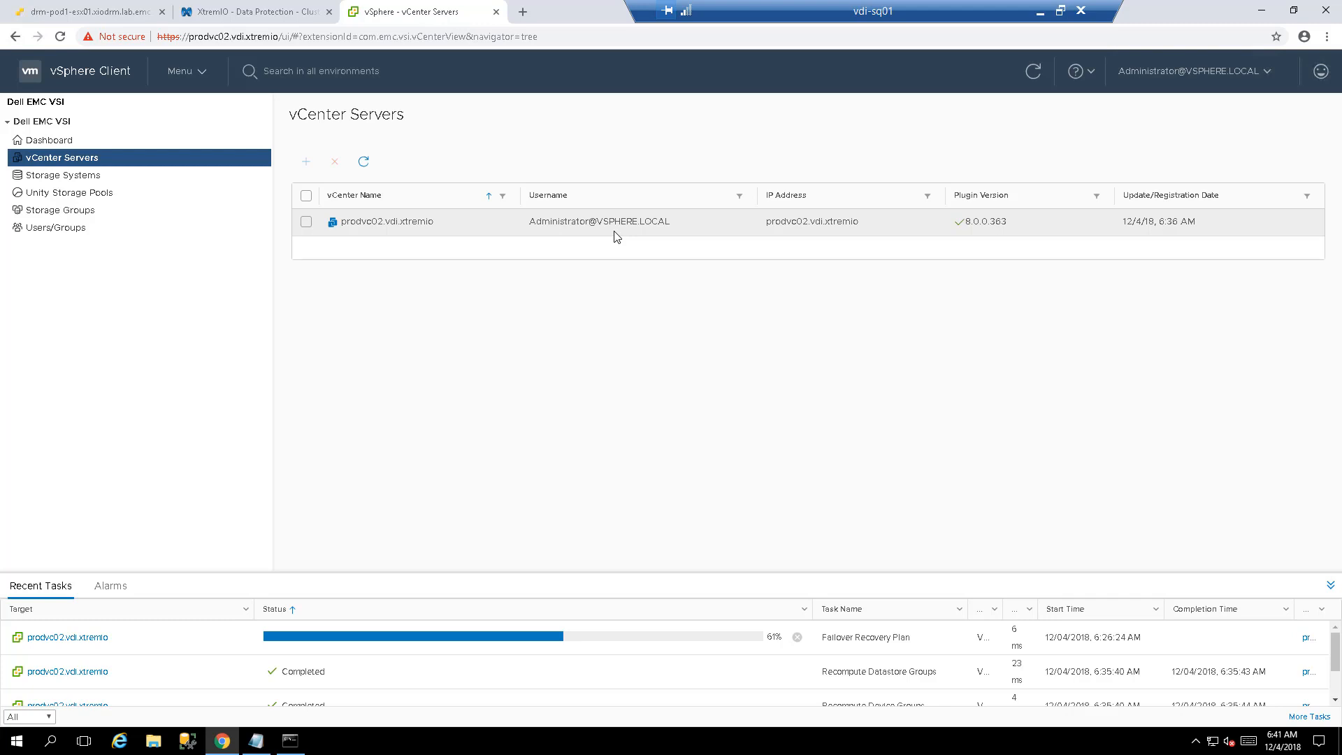
{"action": "left_click", "coordinate": [52, 140]}
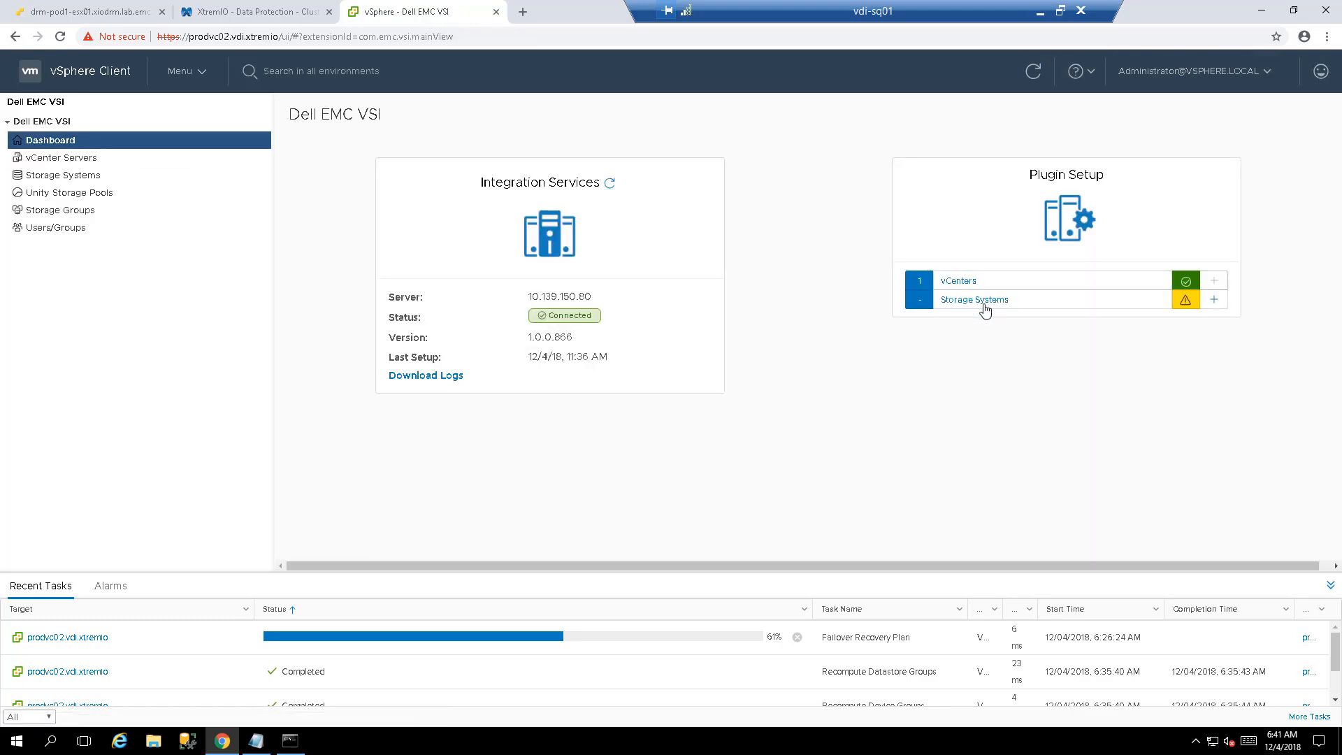
{"action": "left_click", "coordinate": [1215, 300]}
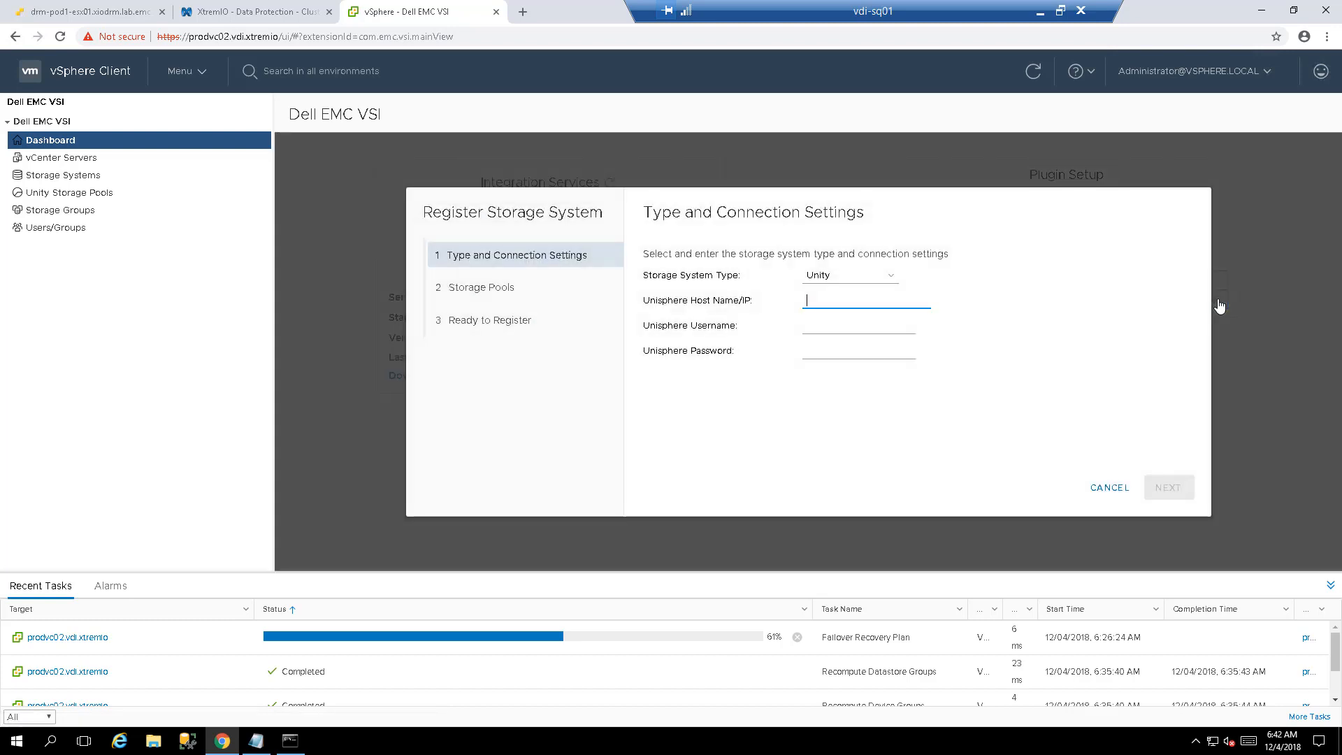
- Choose XtremIO as the storage type and enter the XMS host, username admin and the account password
{"action": "left_click", "coordinate": [888, 274]}
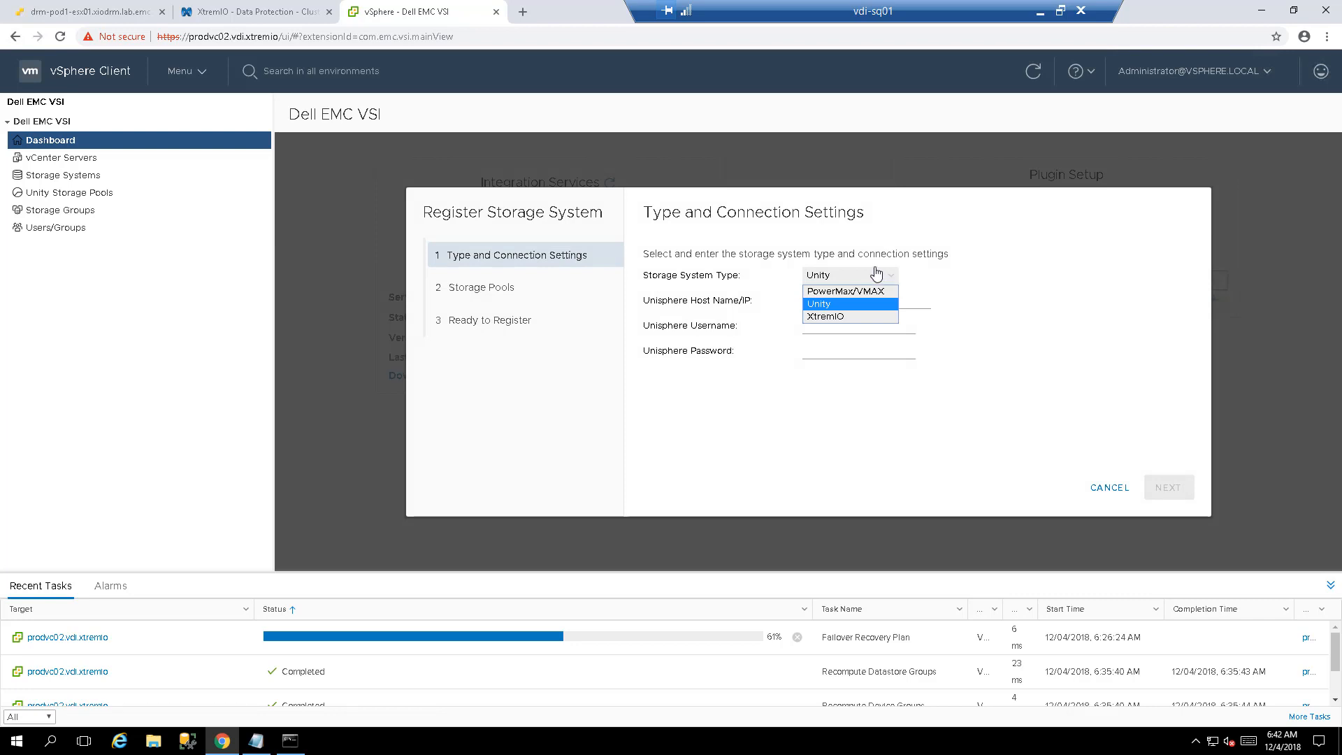
{"action": "left_click", "coordinate": [830, 316]}
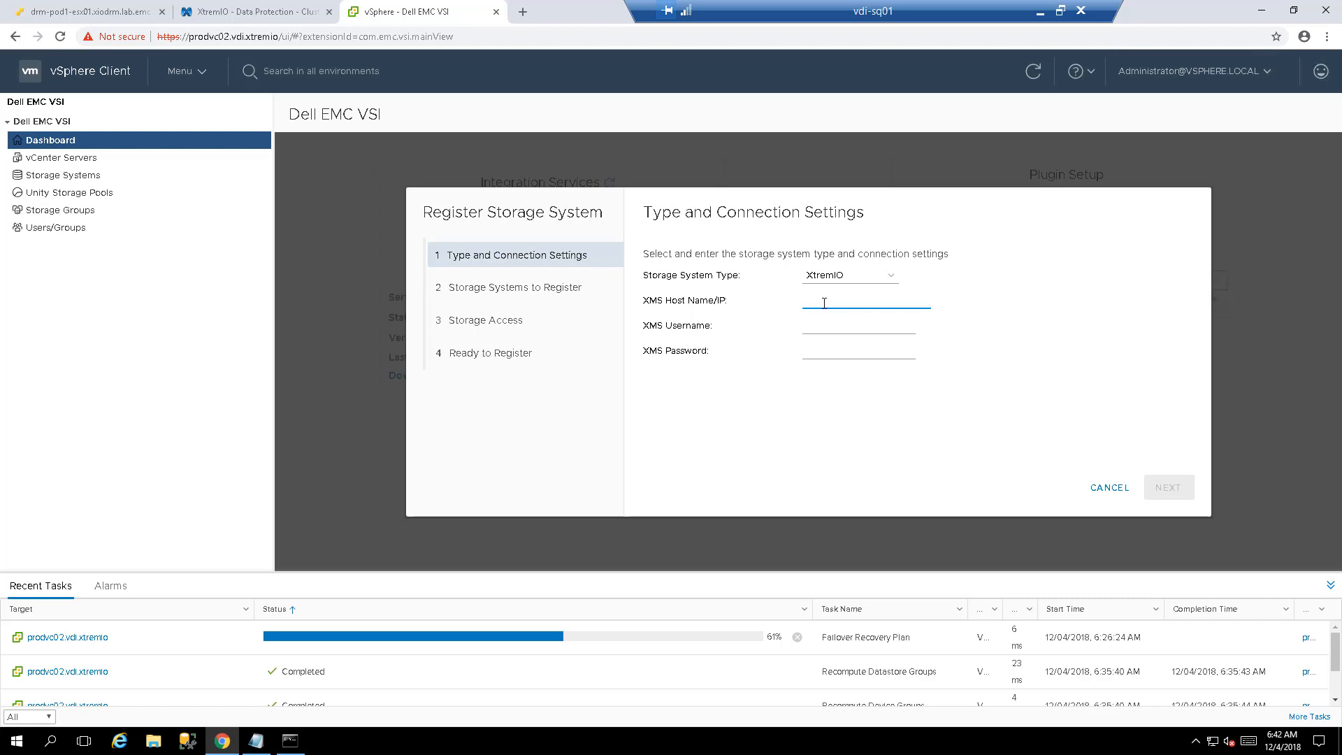
{"action": "key", "text": "ctrl+v"}
{"action": "key", "text": "Tab"}
{"action": "type", "text": "admin"}
{"action": "key", "text": "Tab"}
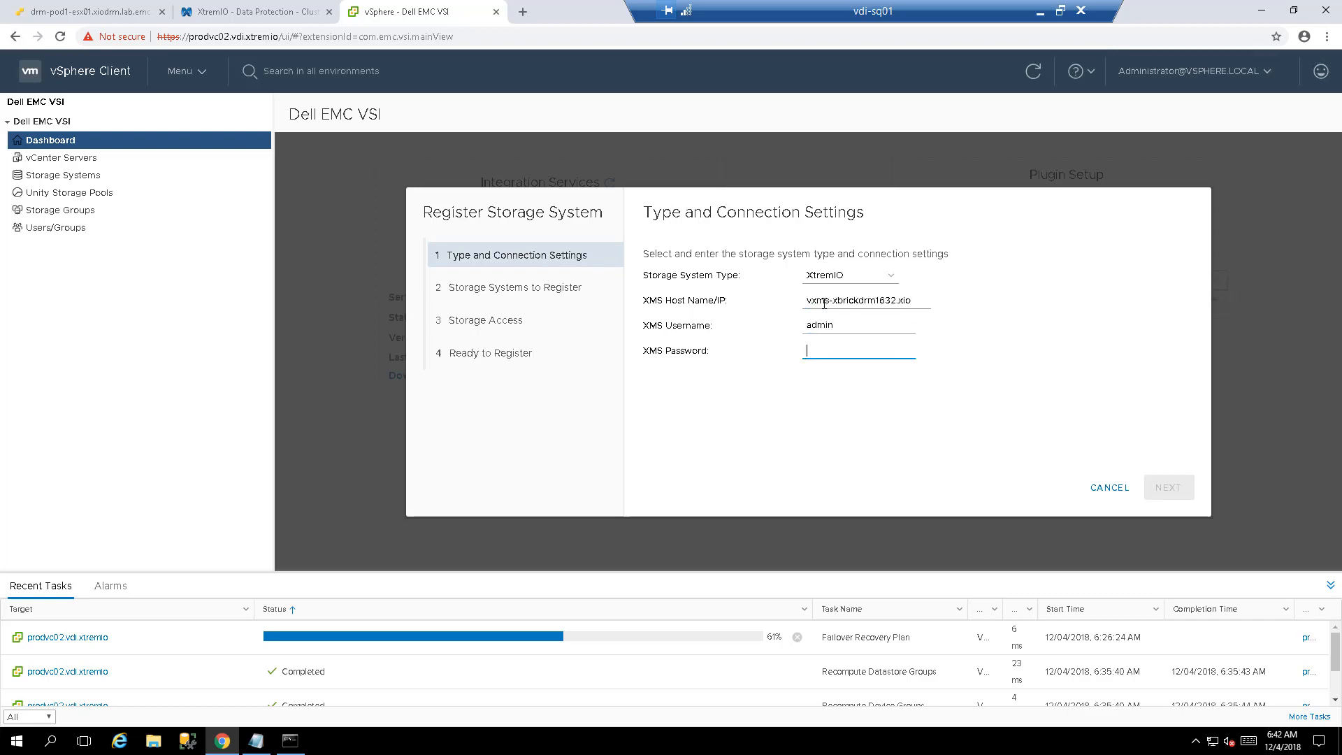
{"action": "type", "text": "Xtrem10"}
- Select the xbrickdrm1632 array to register and move on to storage access
{"action": "left_click", "coordinate": [1179, 495]}
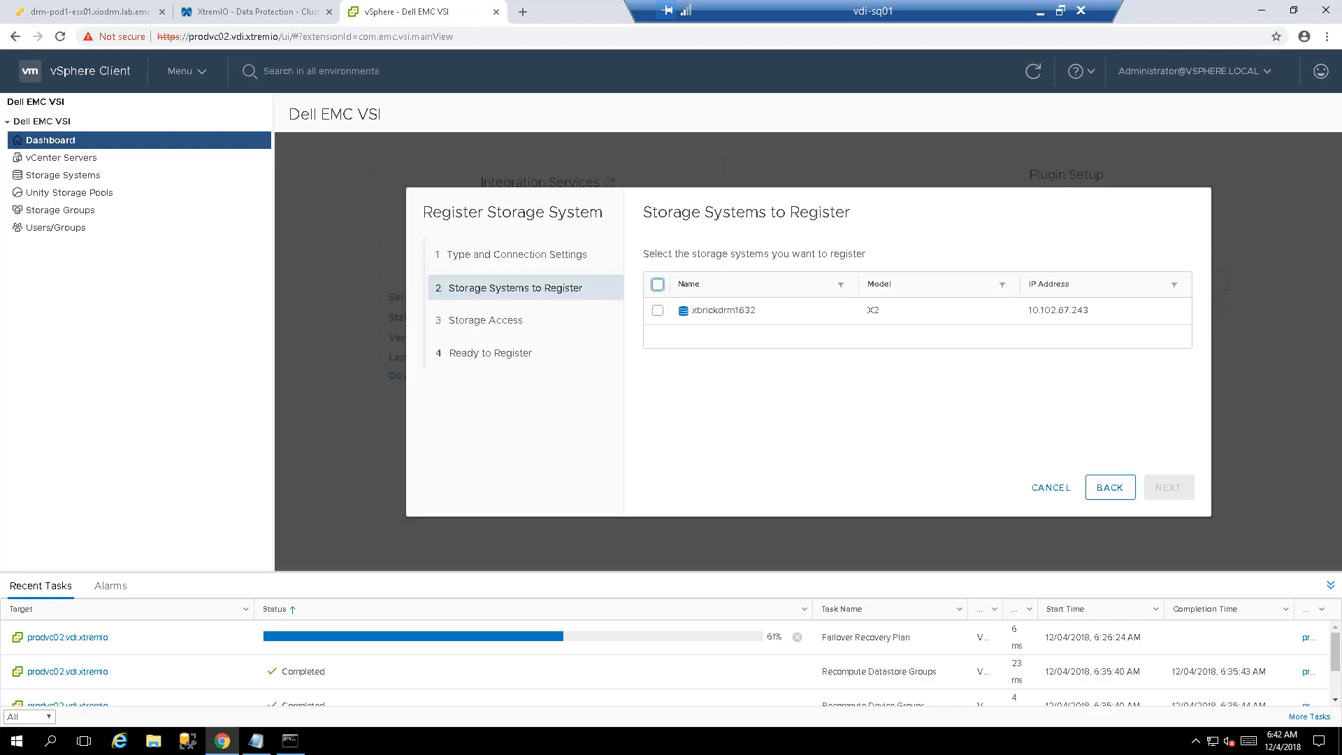
{"action": "left_click", "coordinate": [658, 311]}
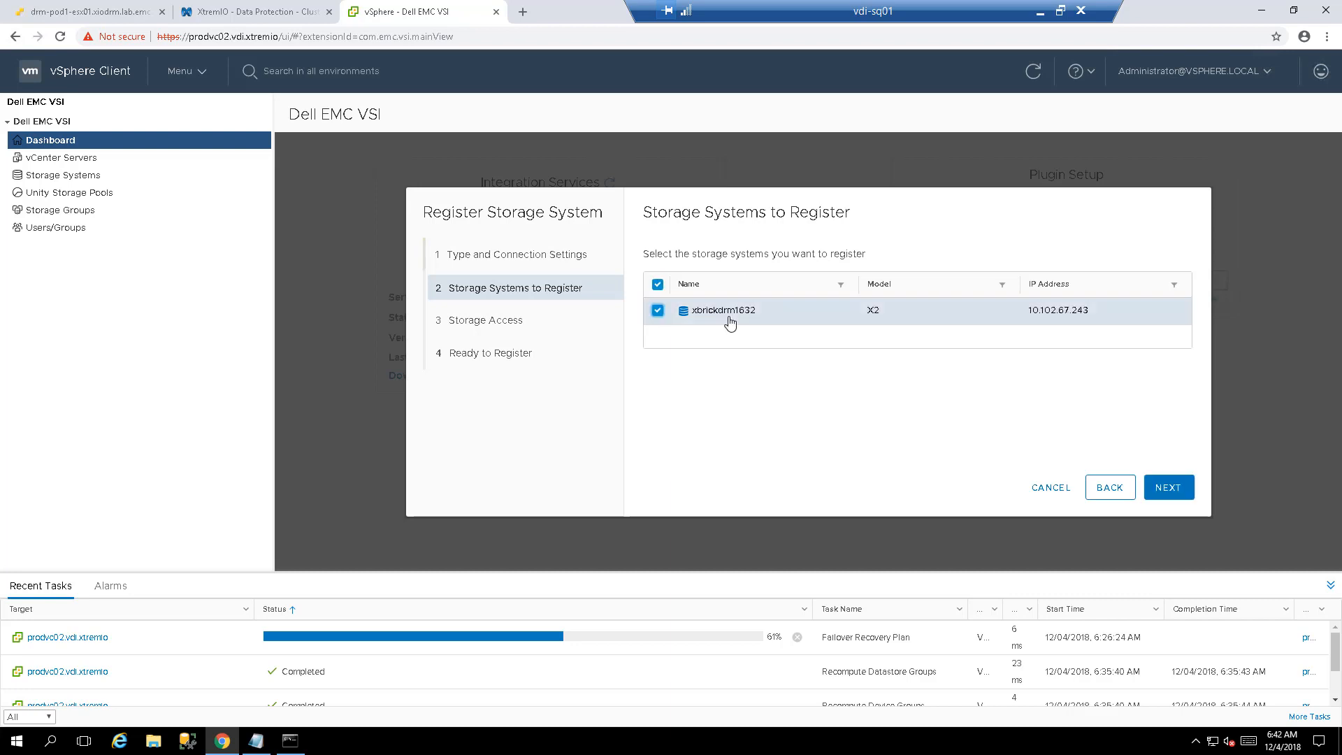
{"action": "left_click", "coordinate": [1161, 492]}
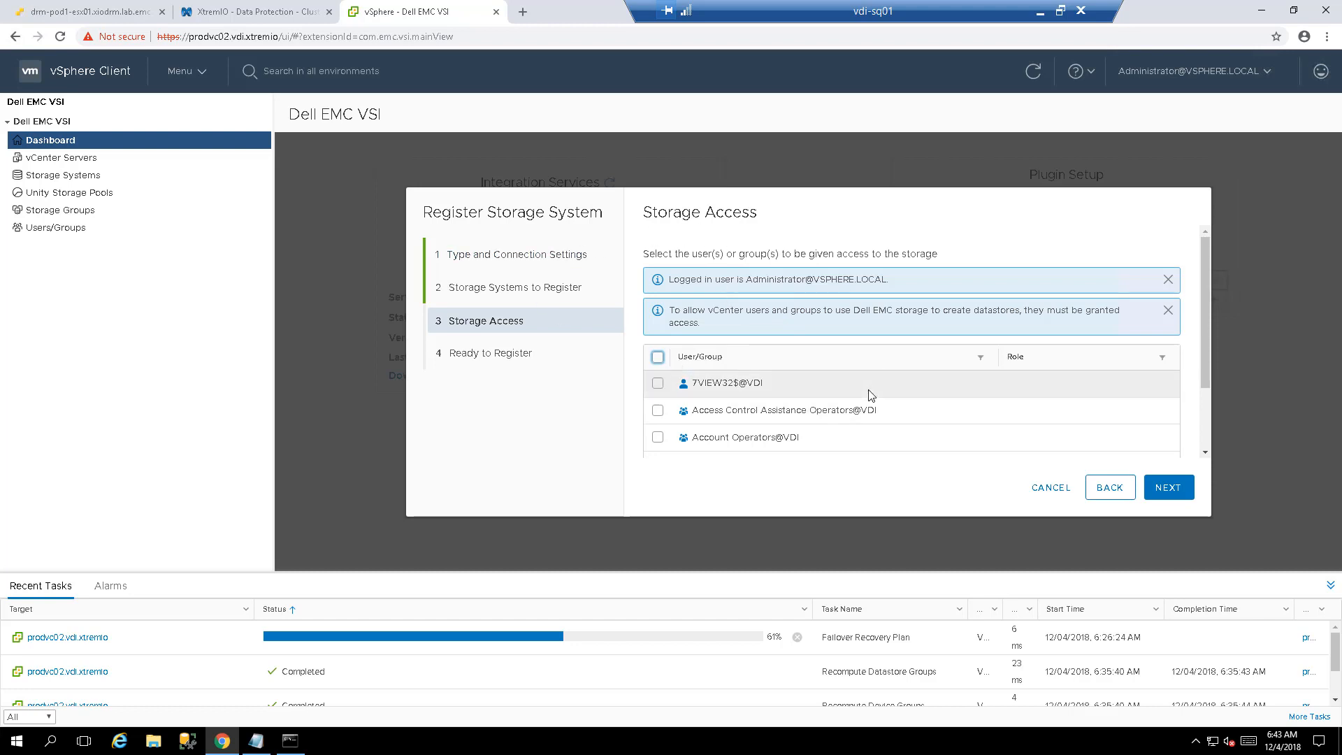
- Give the Domain Admins@VDI group storage access and finish registering xbrickdrm1632
{"action": "left_click", "coordinate": [981, 358]}
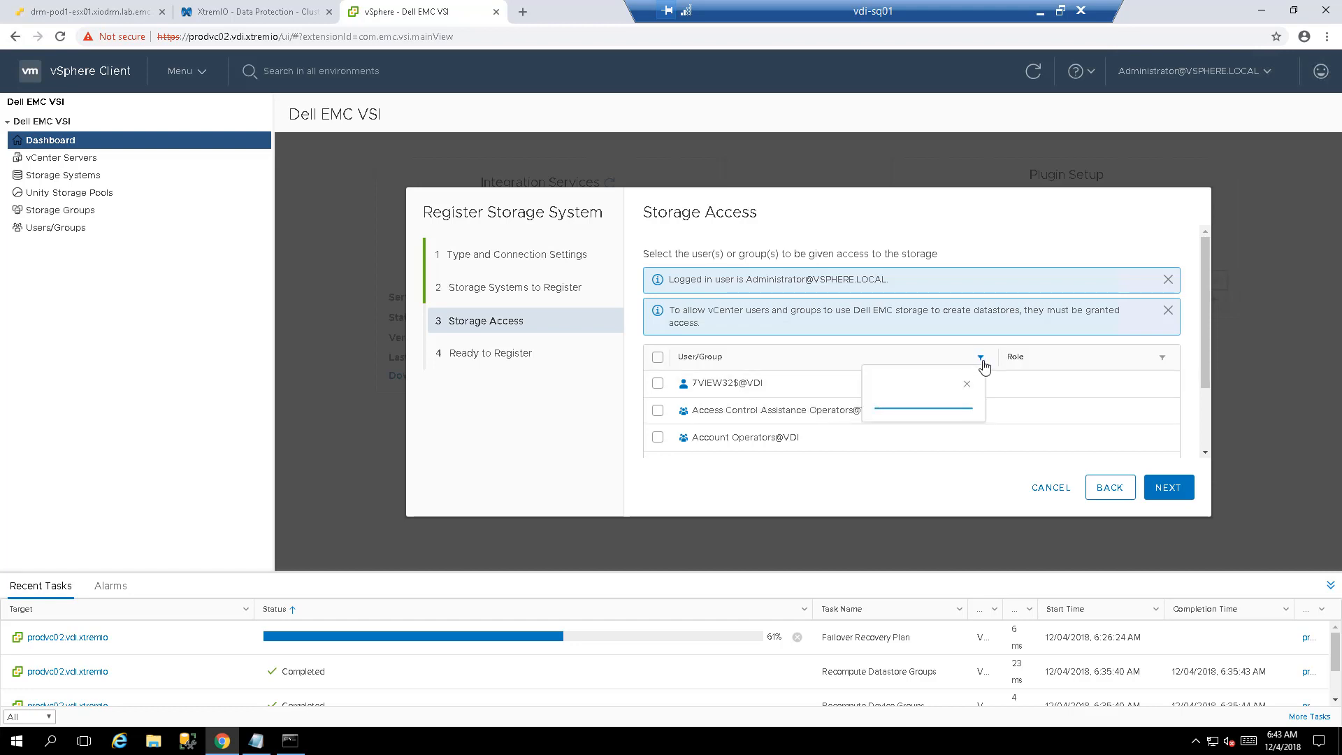
{"action": "type", "text": "domain"}
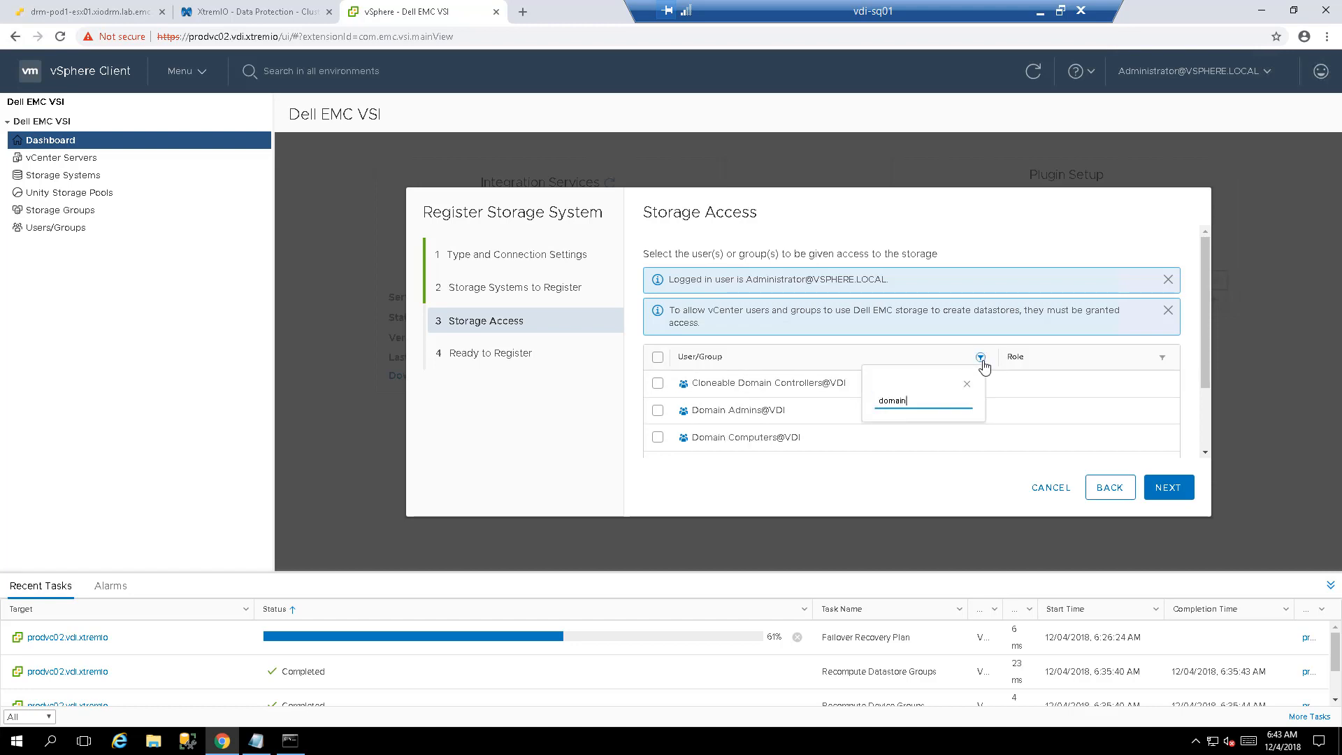
{"action": "type", "text": " ad"}
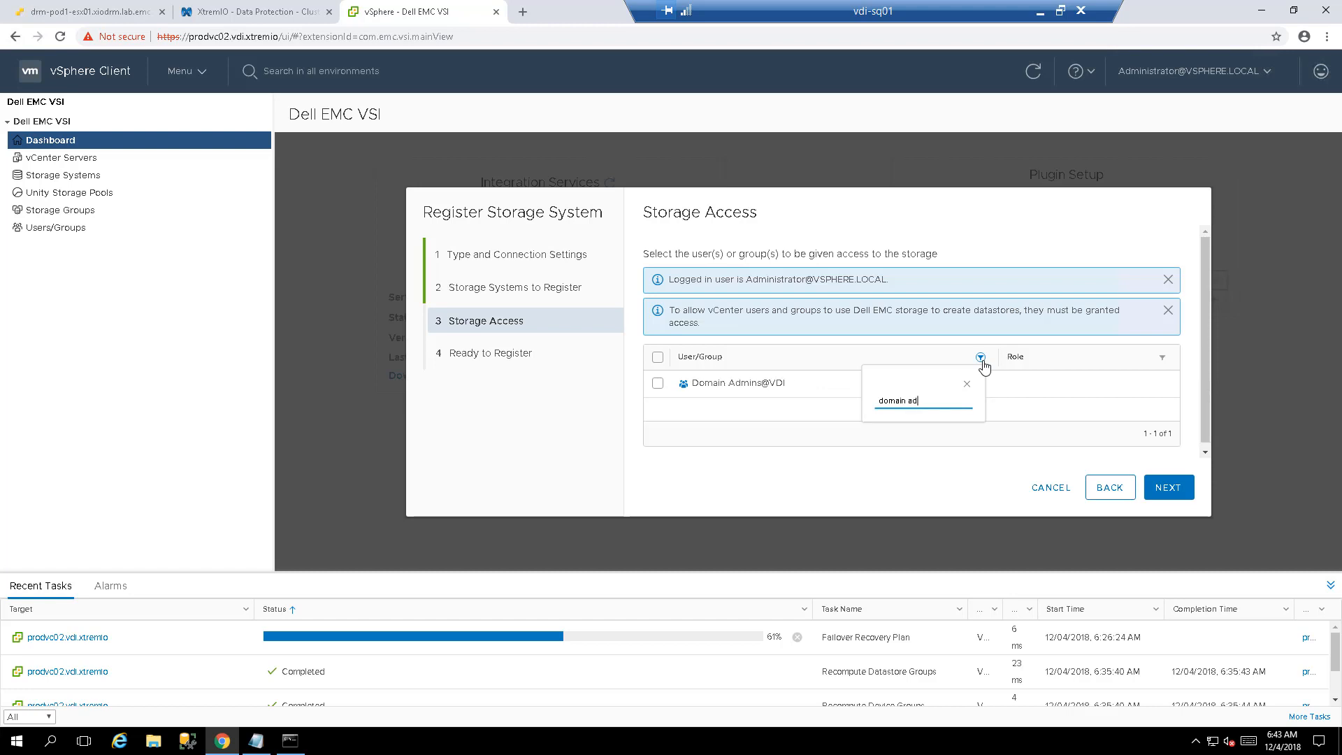
{"action": "left_click", "coordinate": [658, 384]}
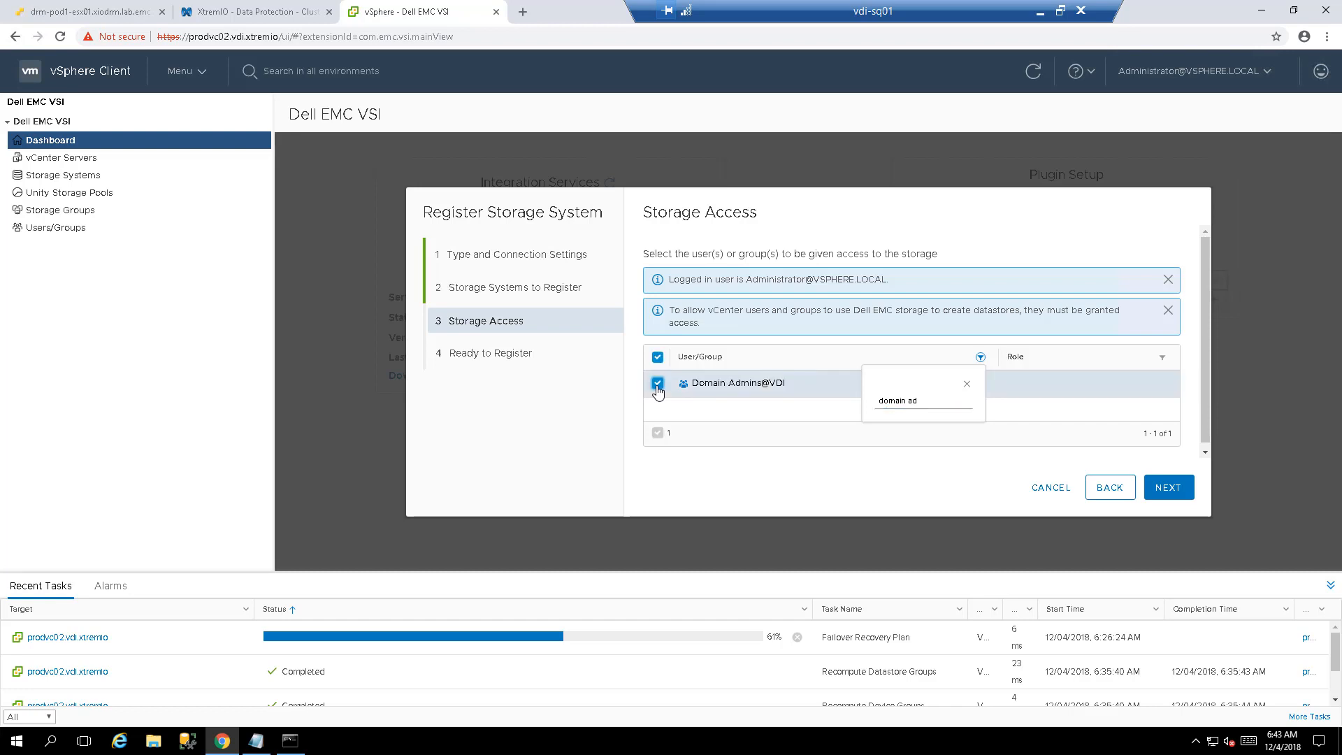
{"action": "left_click", "coordinate": [967, 384]}
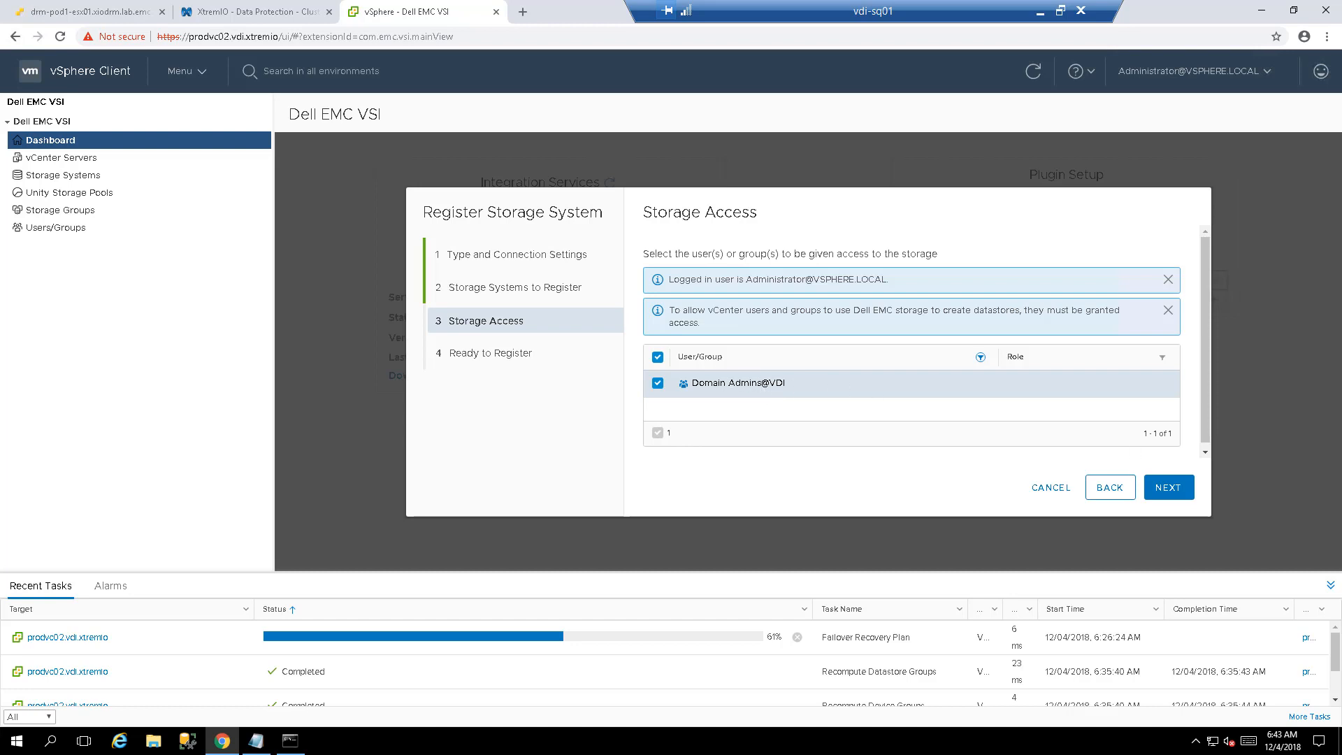
{"action": "left_click", "coordinate": [1163, 483]}
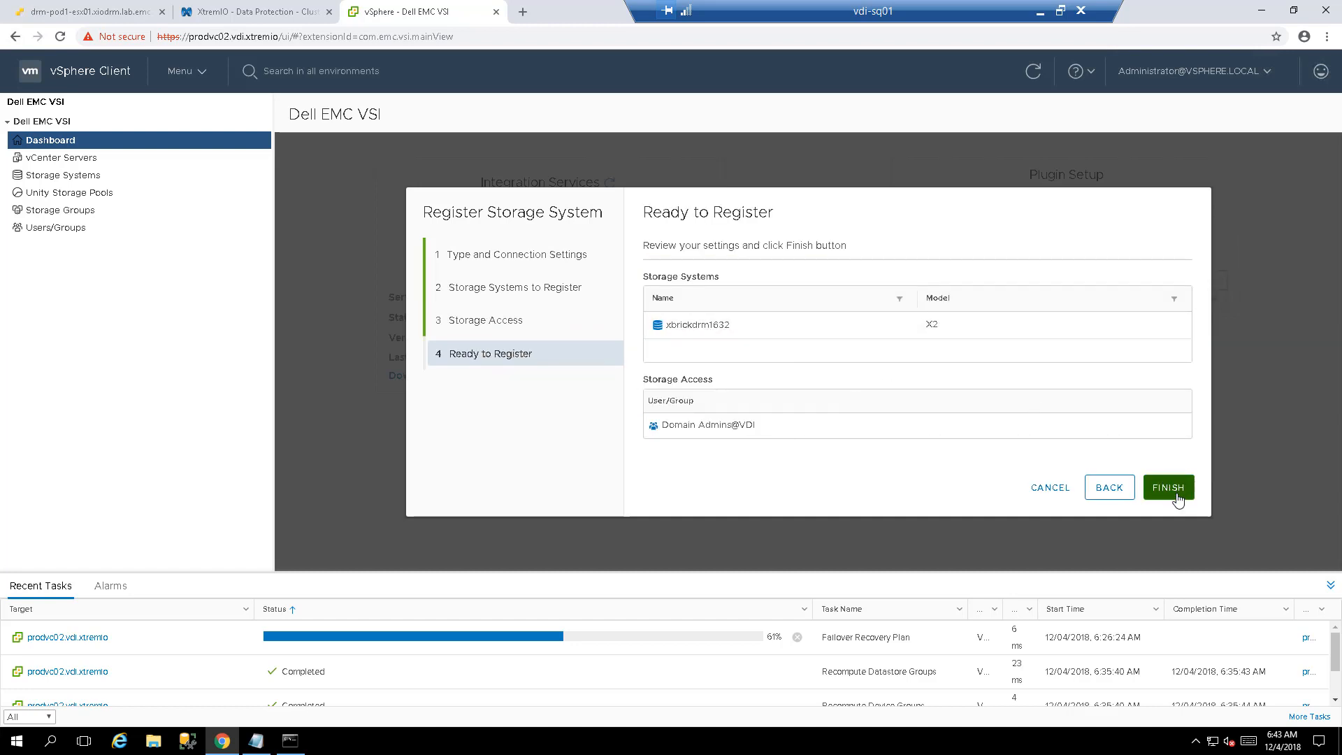
{"action": "left_click", "coordinate": [1175, 492]}
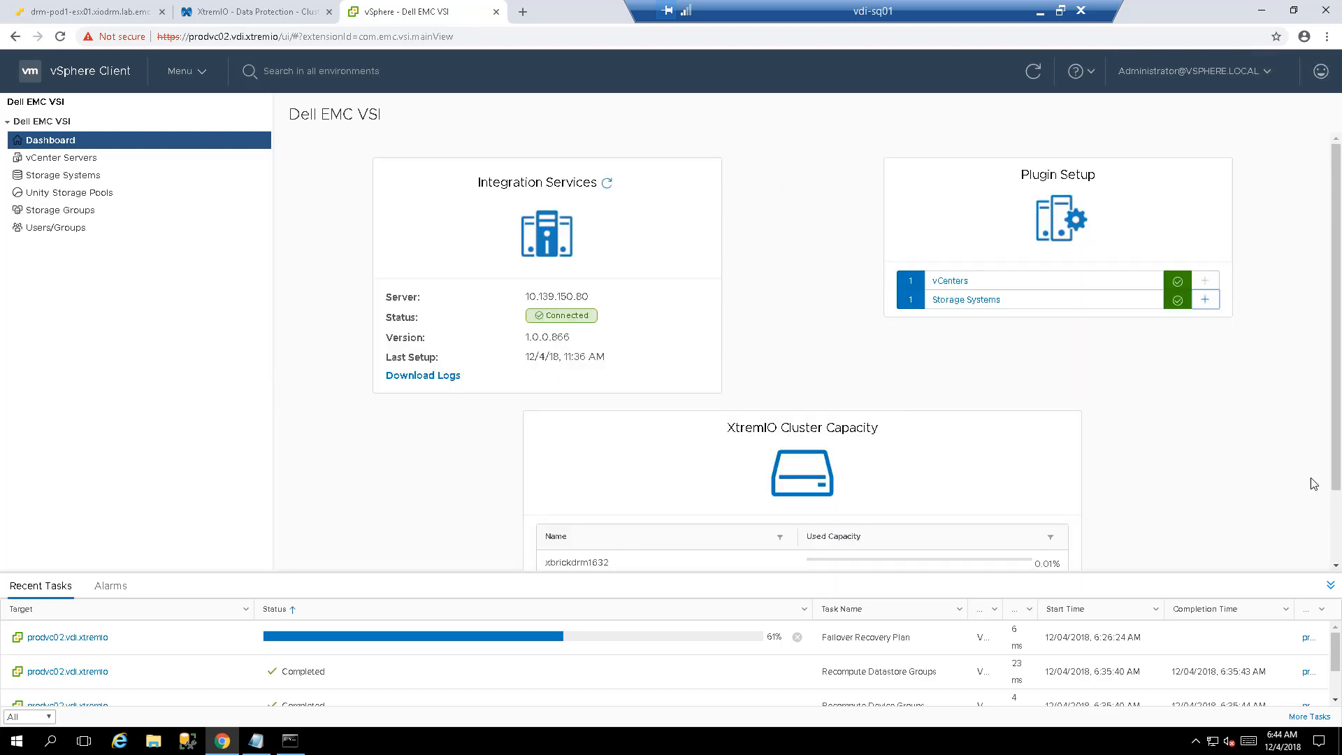
- Scroll down the Dell EMC VSI dashboard to review its registered systems
{"action": "left_click_drag", "start_coordinate": [1336, 478], "coordinate": [1336, 482]}
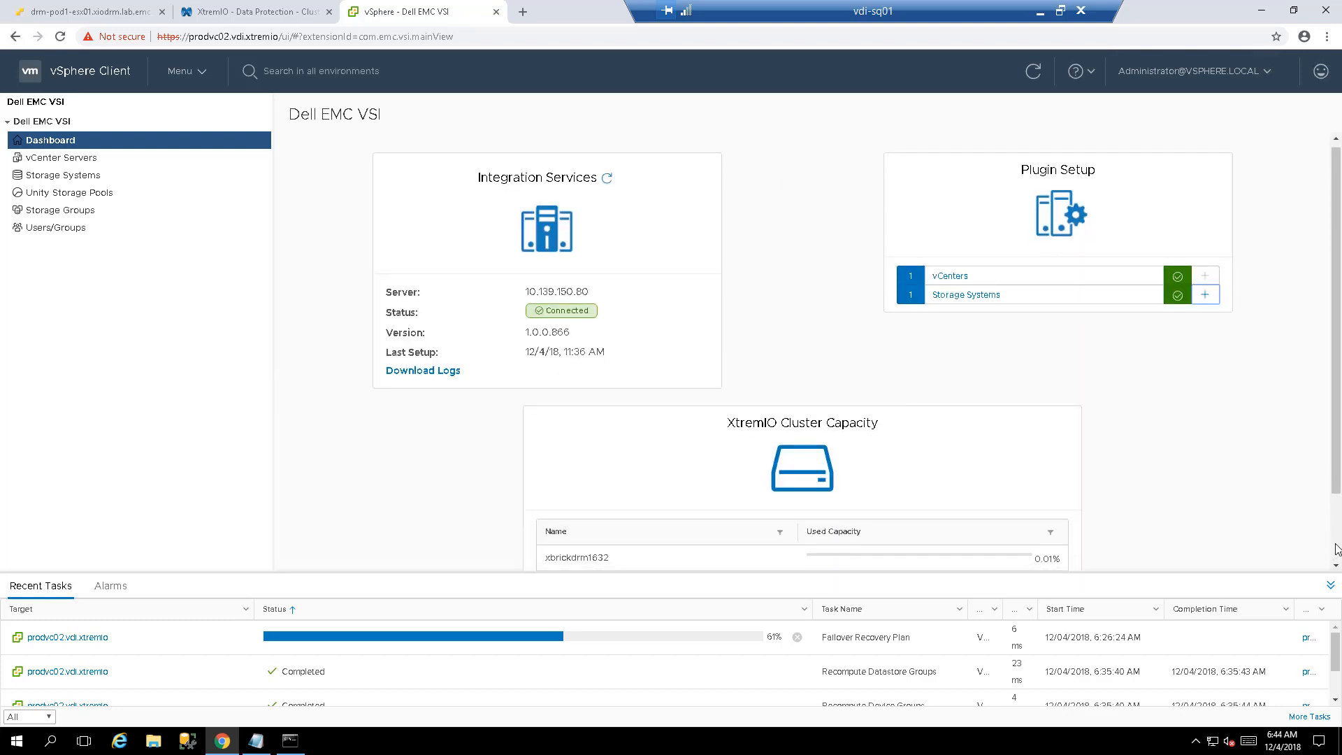
{"action": "scroll", "coordinate": [1332, 550], "scroll_direction": "down", "scroll_amount": 2}
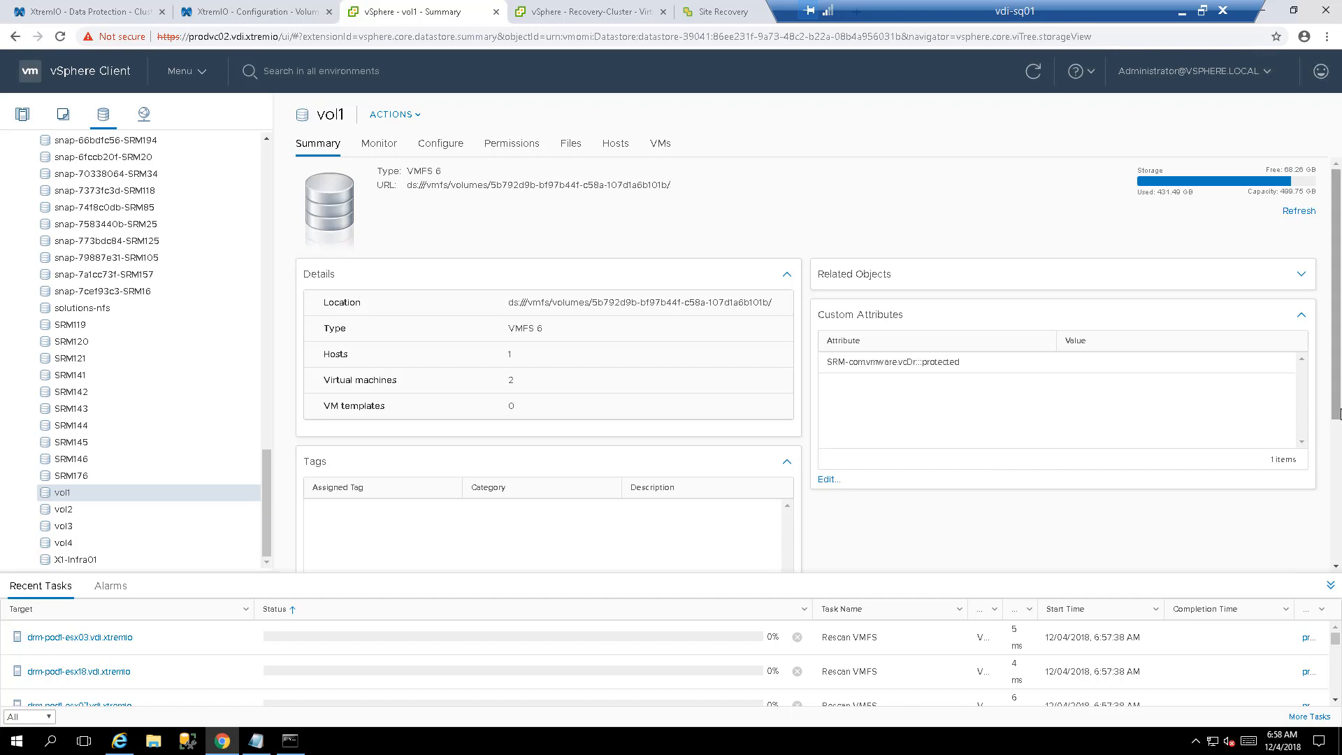
- Open vol1's Dell EMC storage details, noting its 500 GB size and 201.29 MB unique space
{"action": "scroll", "coordinate": [1338, 414], "scroll_direction": "down", "scroll_amount": 3}
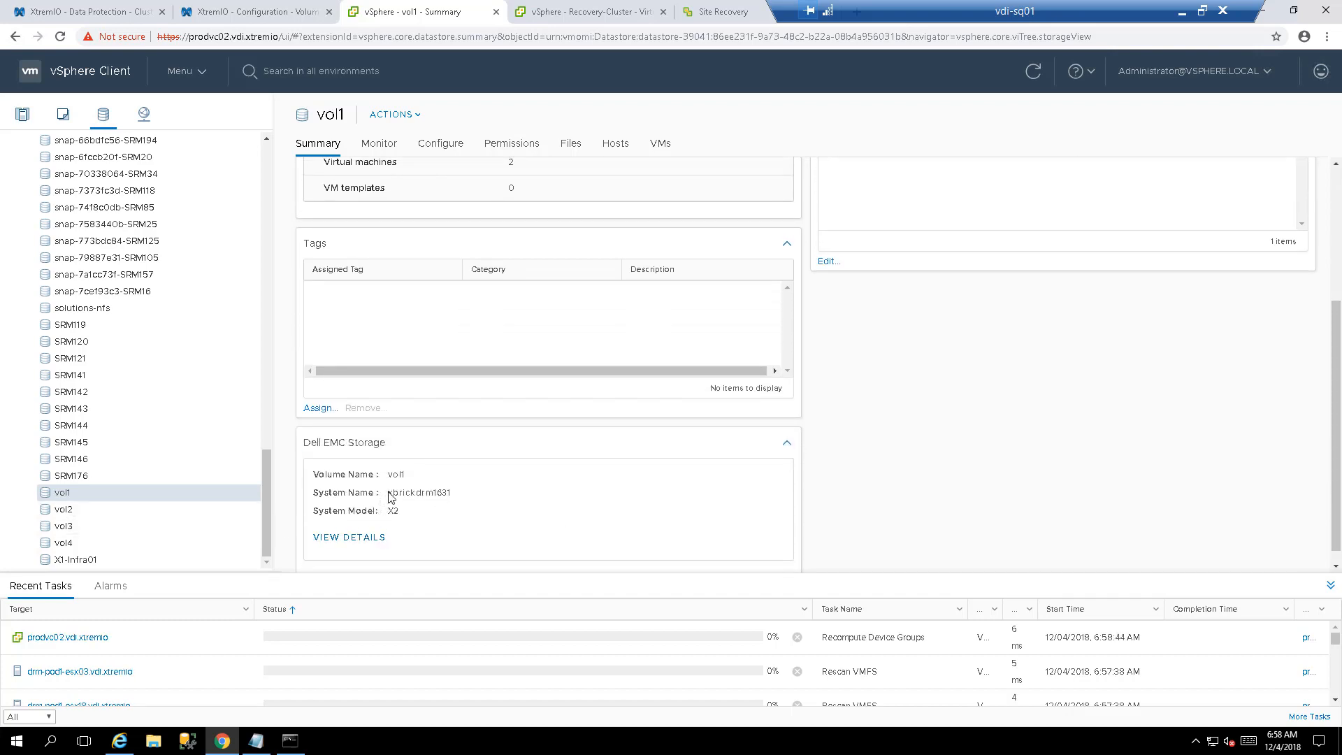
{"action": "mouse_move", "coordinate": [389, 493]}
{"action": "left_mouse_down"}
{"action": "mouse_move", "coordinate": [451, 493]}
{"action": "mouse_move", "coordinate": [400, 476]}
{"action": "mouse_move", "coordinate": [412, 479]}
{"action": "left_mouse_up"}
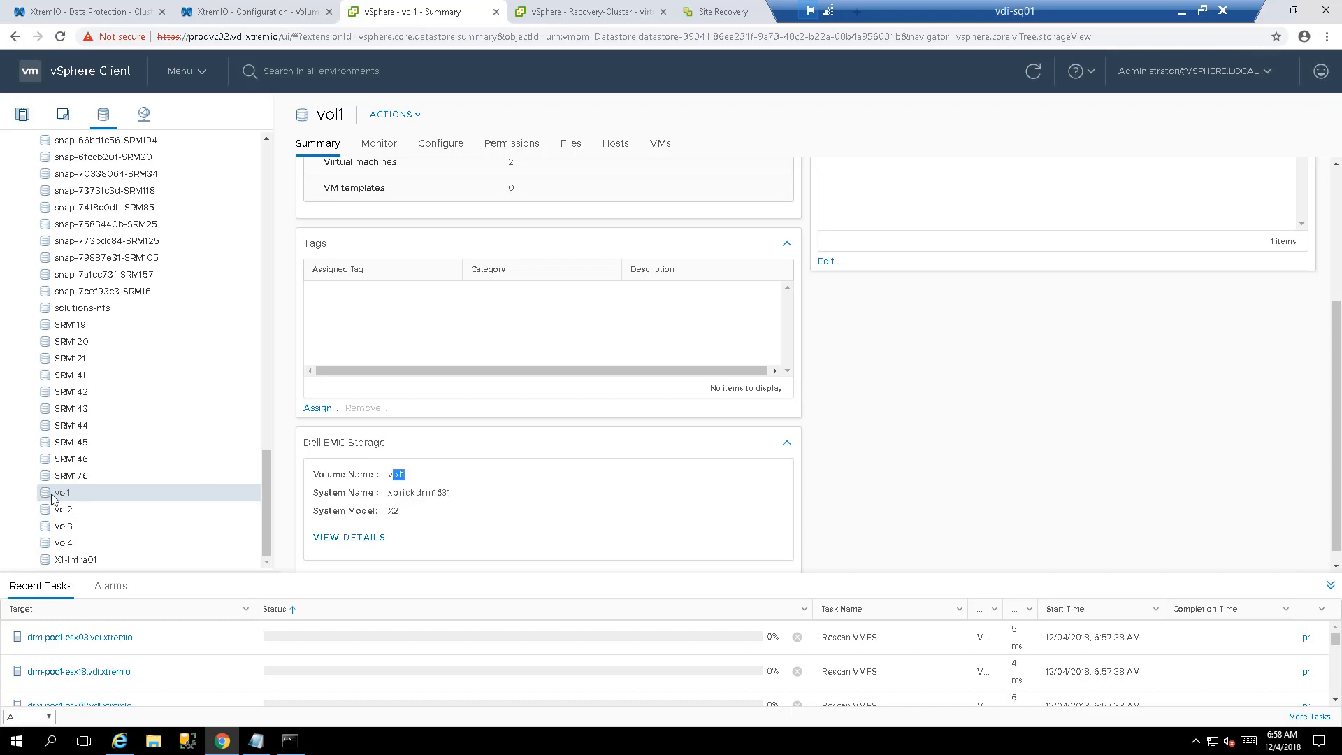
{"action": "left_click", "coordinate": [324, 539]}
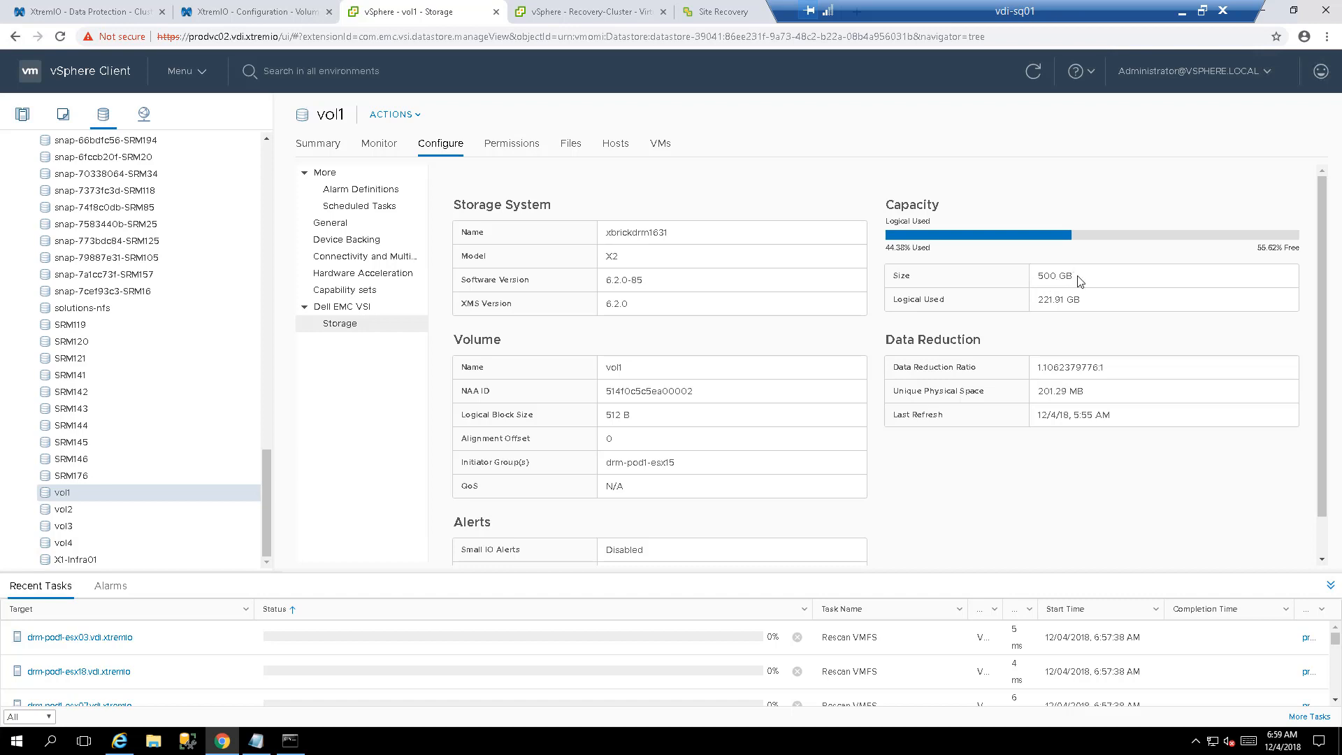
{"action": "left_click_drag", "start_coordinate": [1077, 277], "coordinate": [1036, 301]}
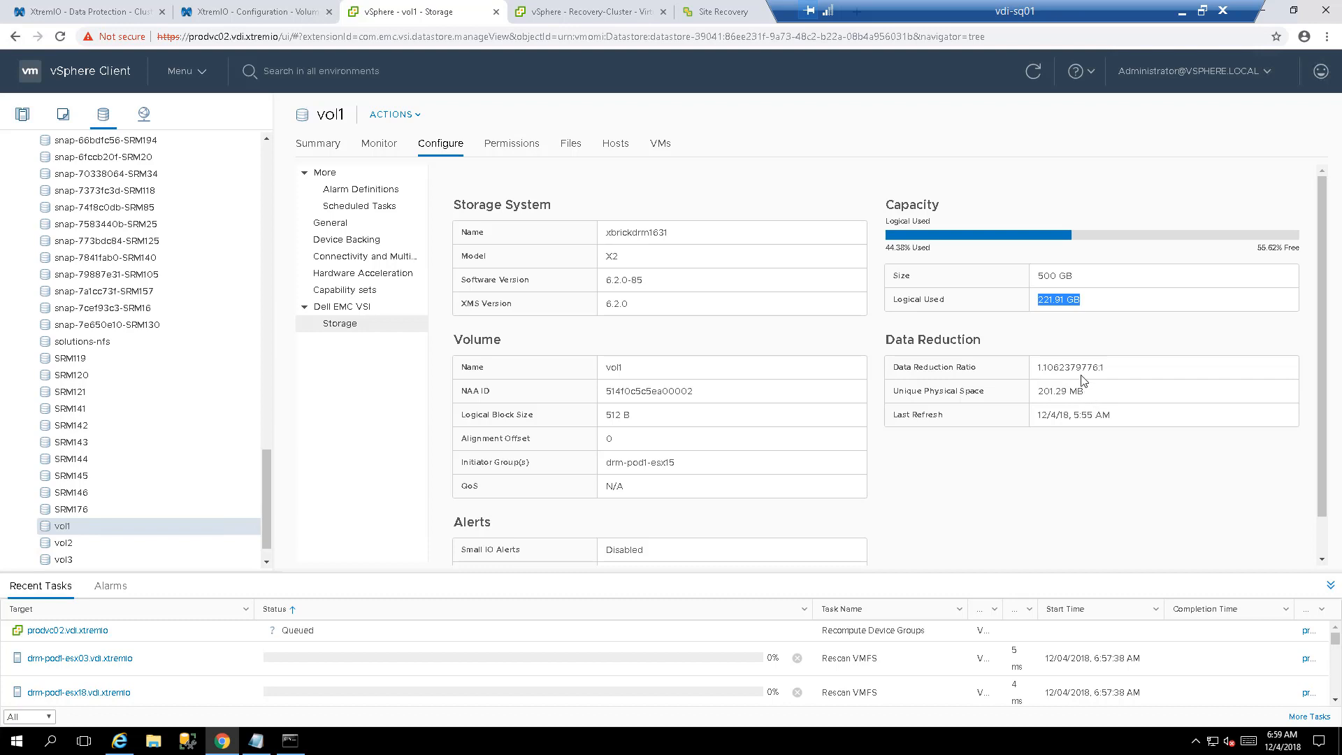
{"action": "left_click", "coordinate": [1065, 391]}
{"action": "triple_click", "coordinate": [1064, 391]}
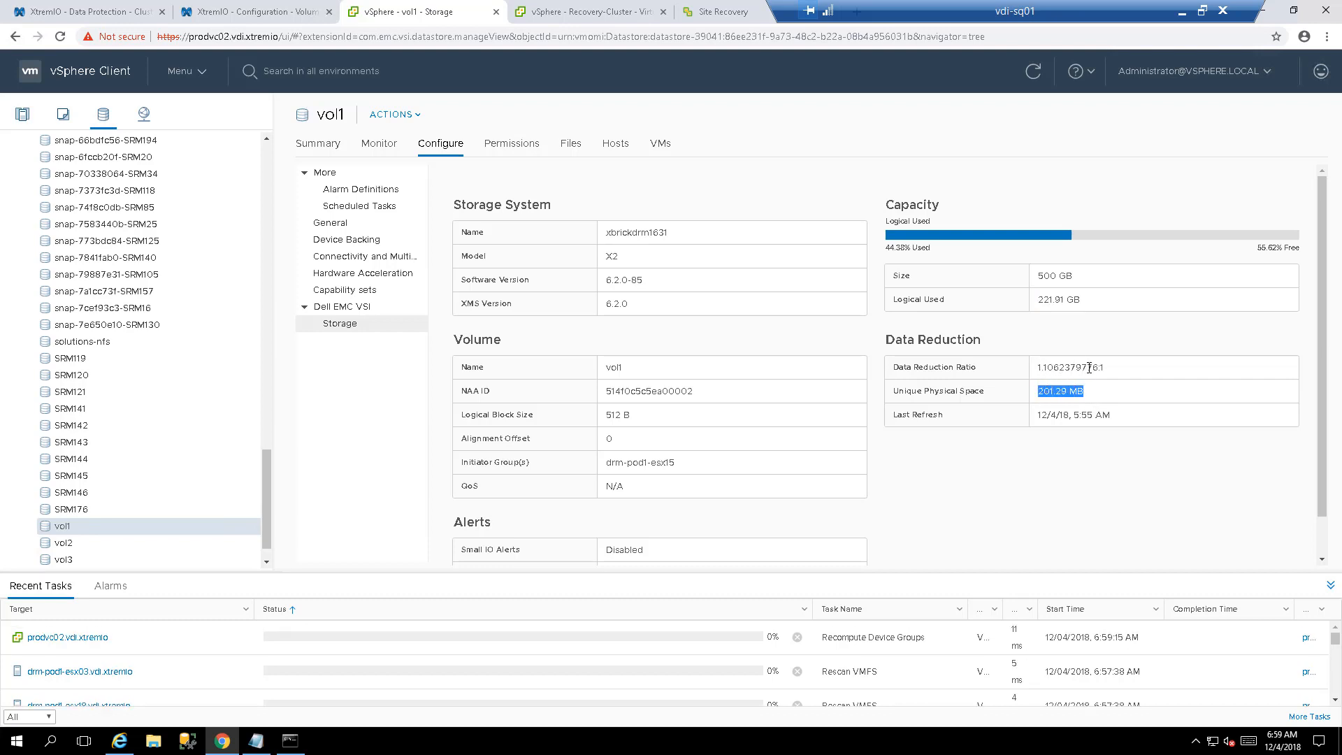
{"action": "left_click_drag", "start_coordinate": [1039, 366], "coordinate": [1093, 367]}
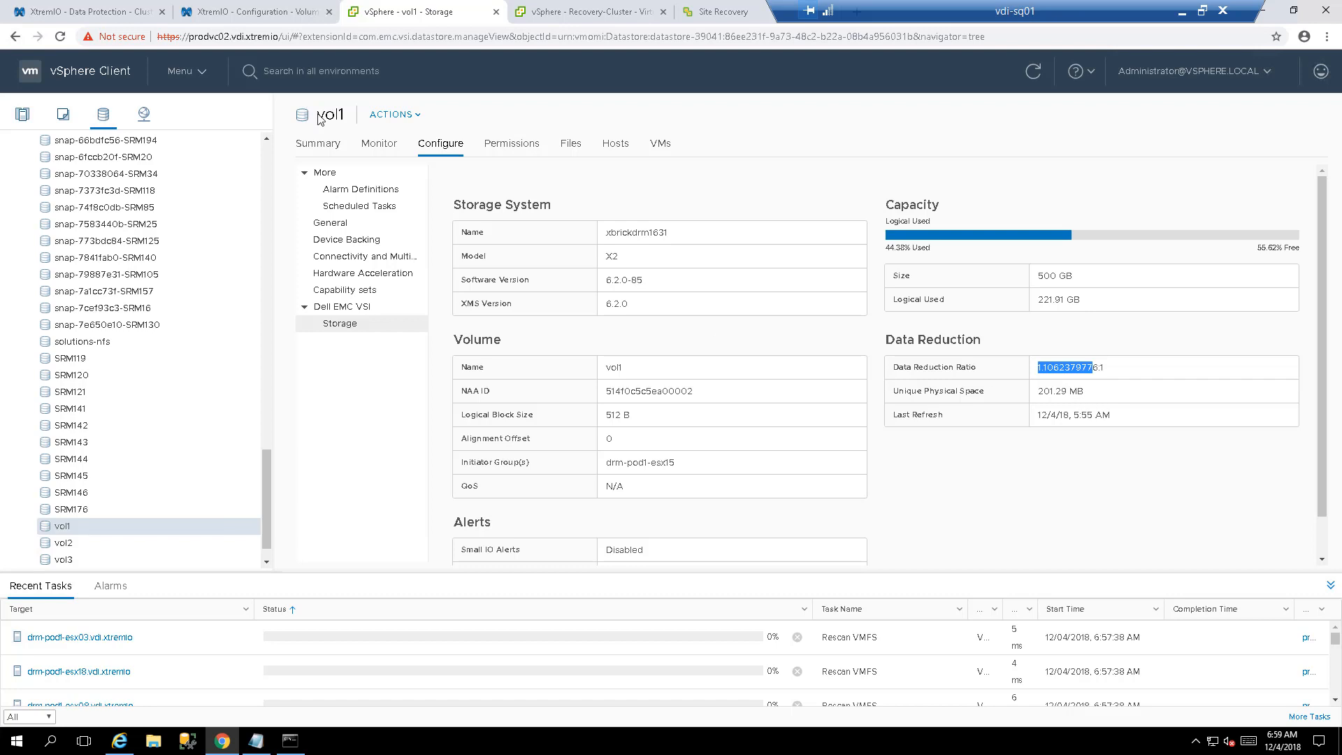
- Compare vol1's storage values against the XtremIO Volumes list
{"action": "left_click", "coordinate": [218, 12]}
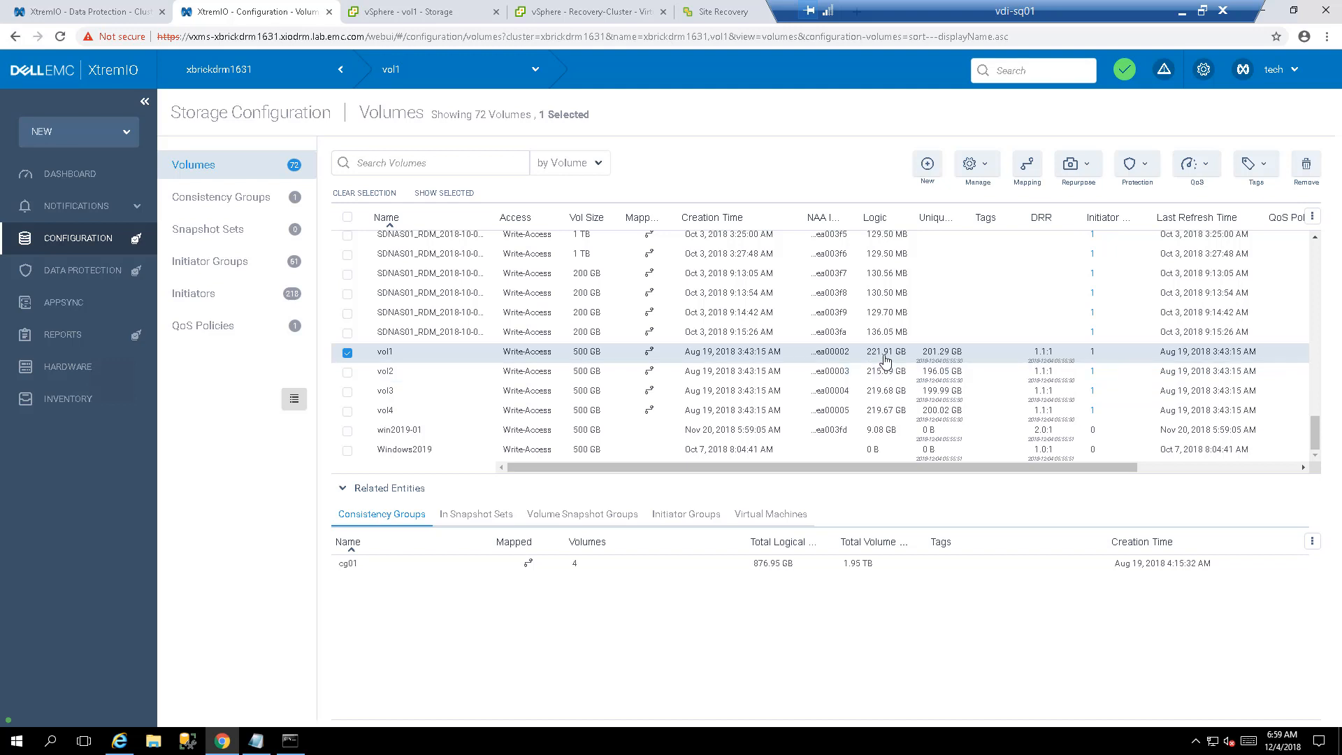
{"action": "left_click", "coordinate": [419, 12]}
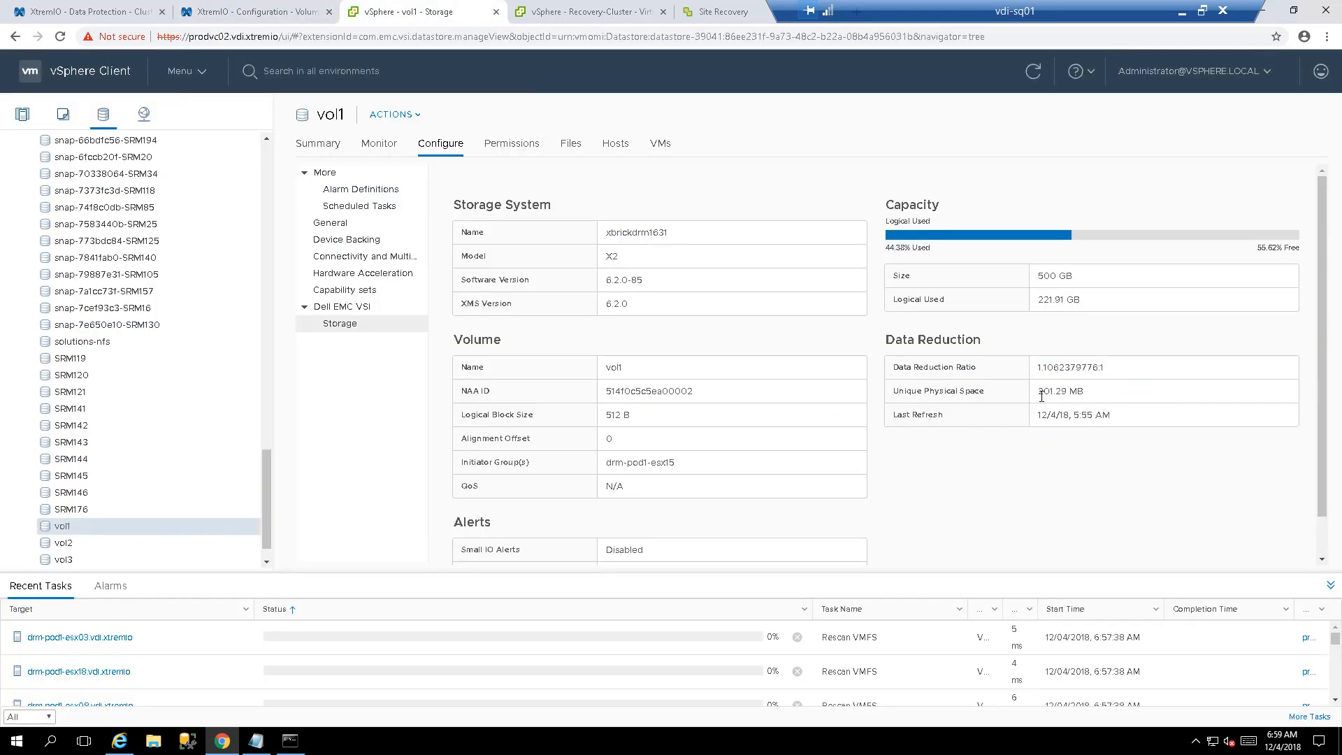
{"action": "triple_click", "coordinate": [1085, 393]}
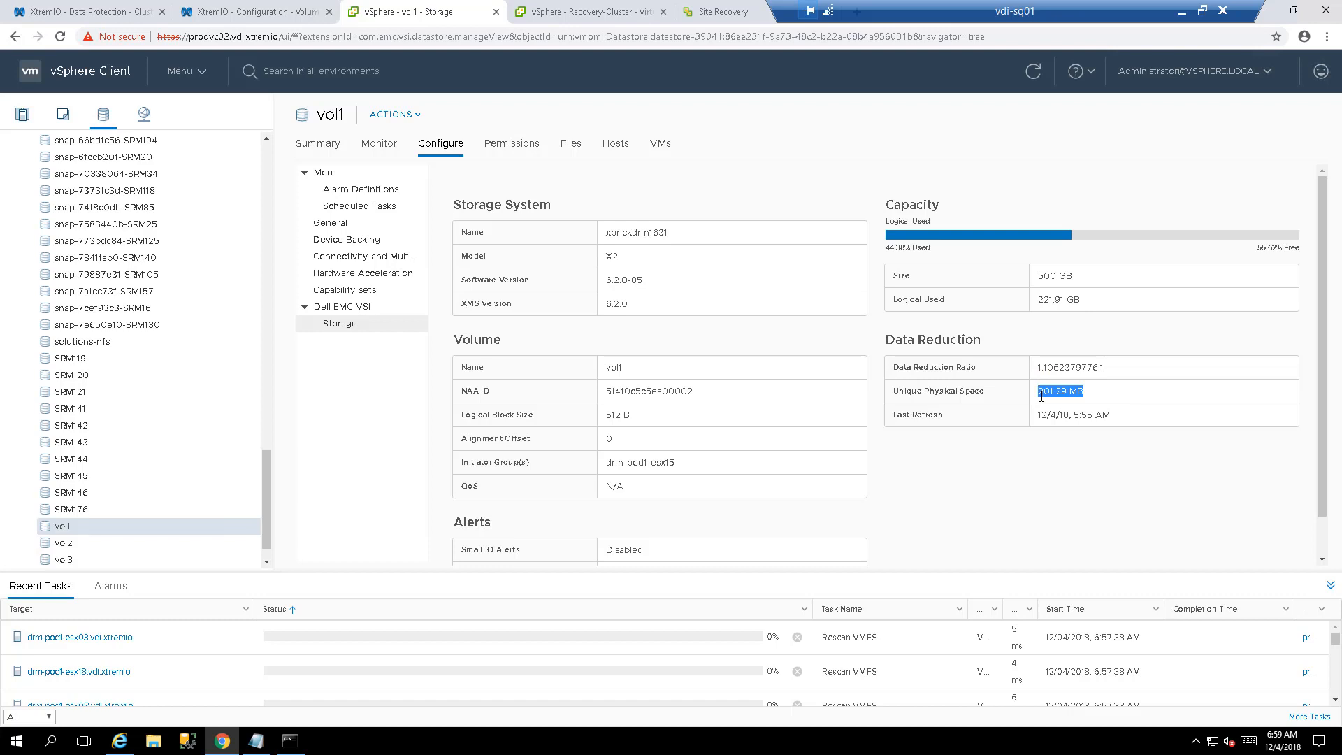
{"action": "left_click", "coordinate": [1107, 370]}
{"action": "left_click", "coordinate": [212, 9]}
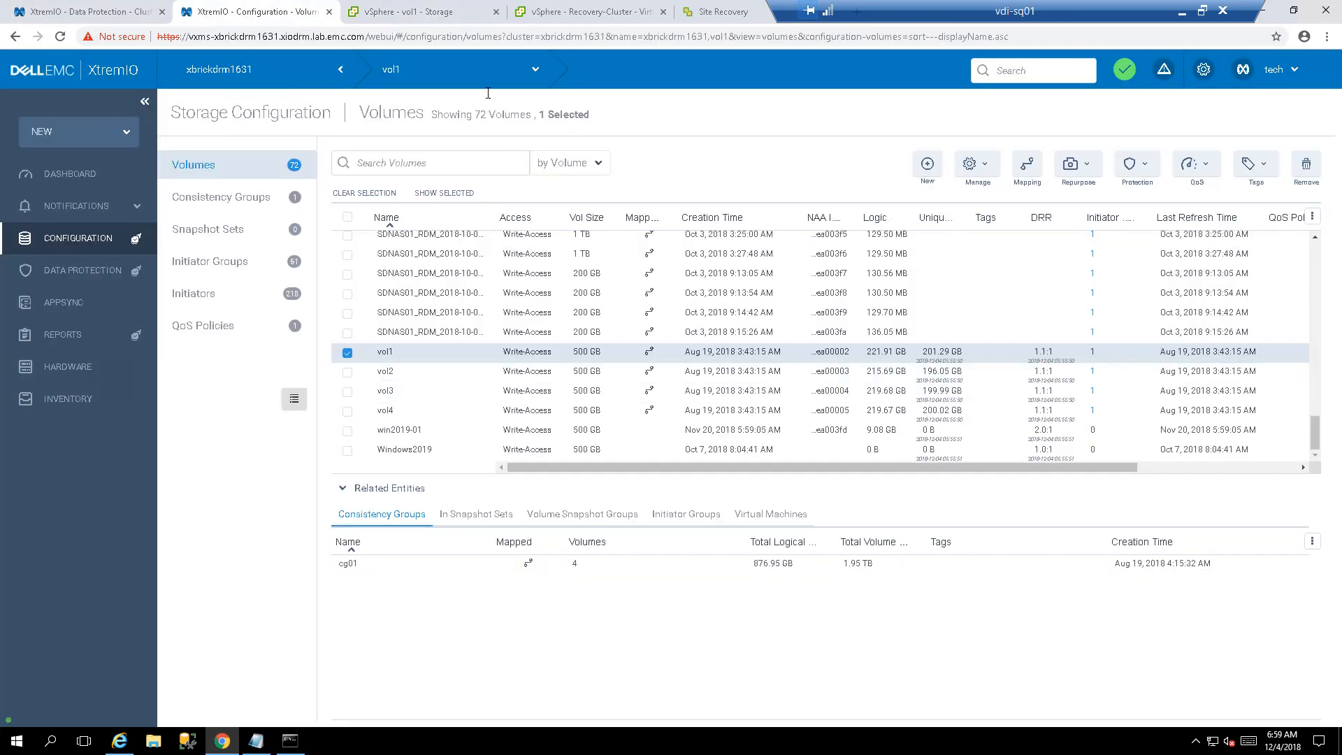
{"action": "left_click", "coordinate": [436, 13]}
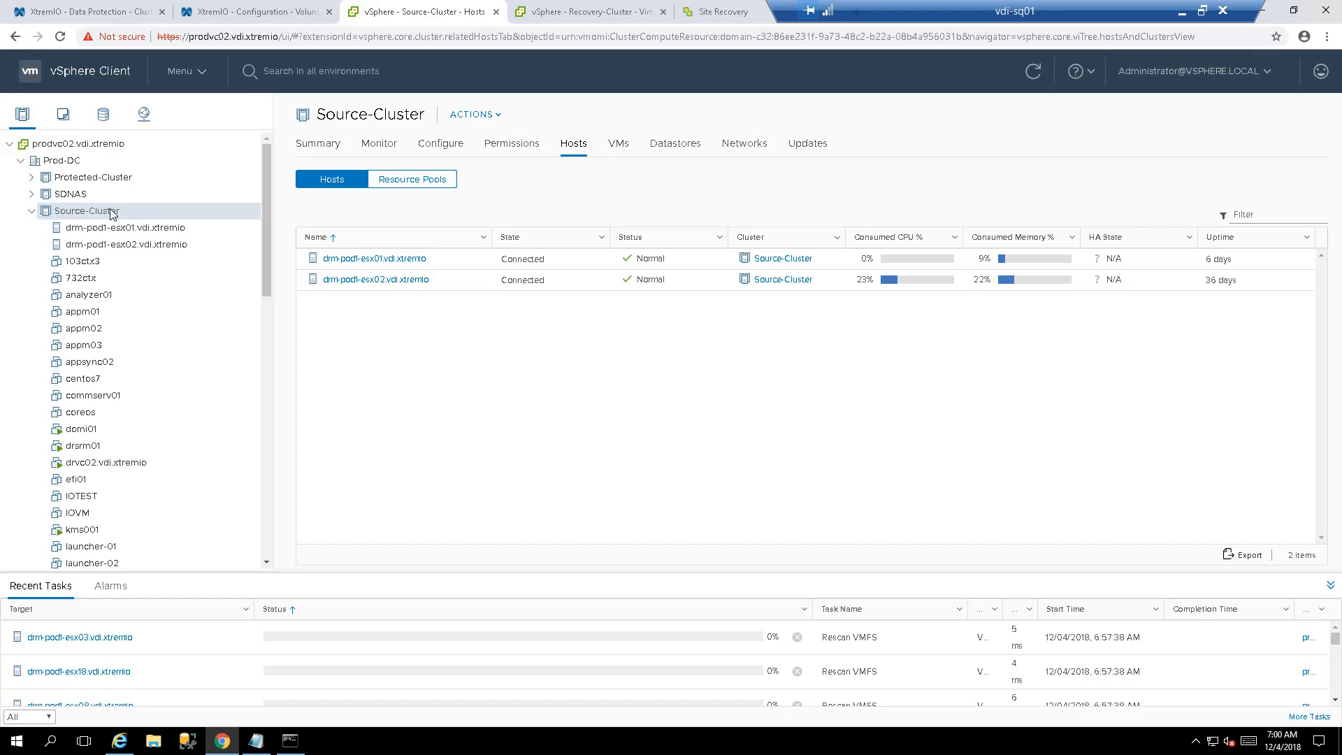
{"action": "left_click", "coordinate": [132, 229]}
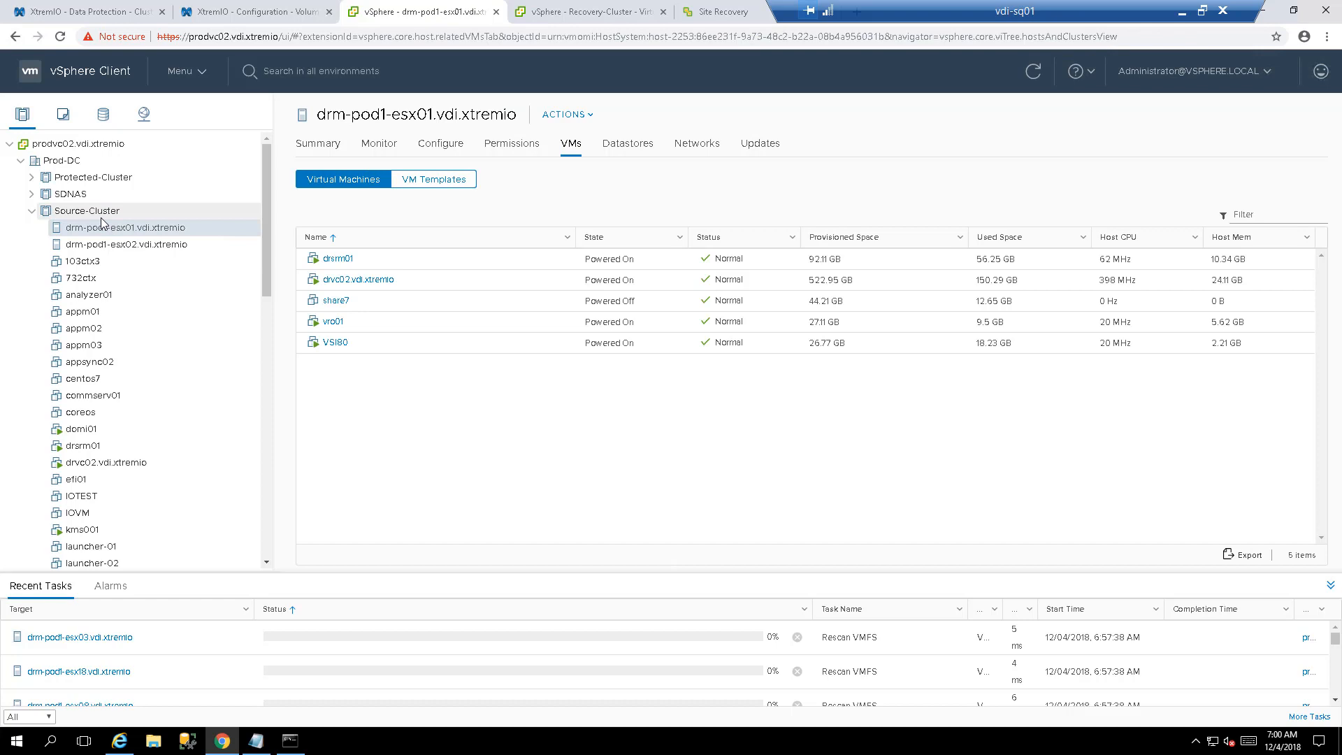
{"action": "left_click", "coordinate": [100, 216]}
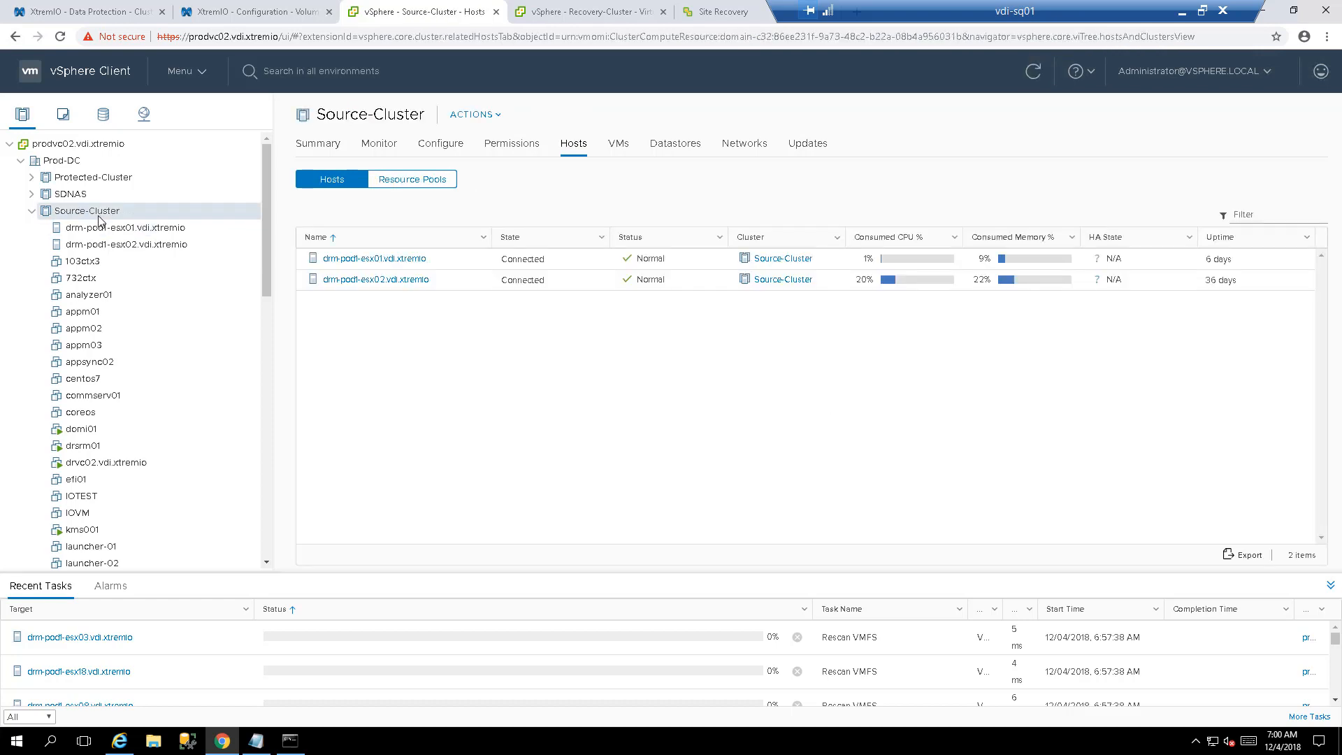
{"action": "right_click", "coordinate": [100, 219]}
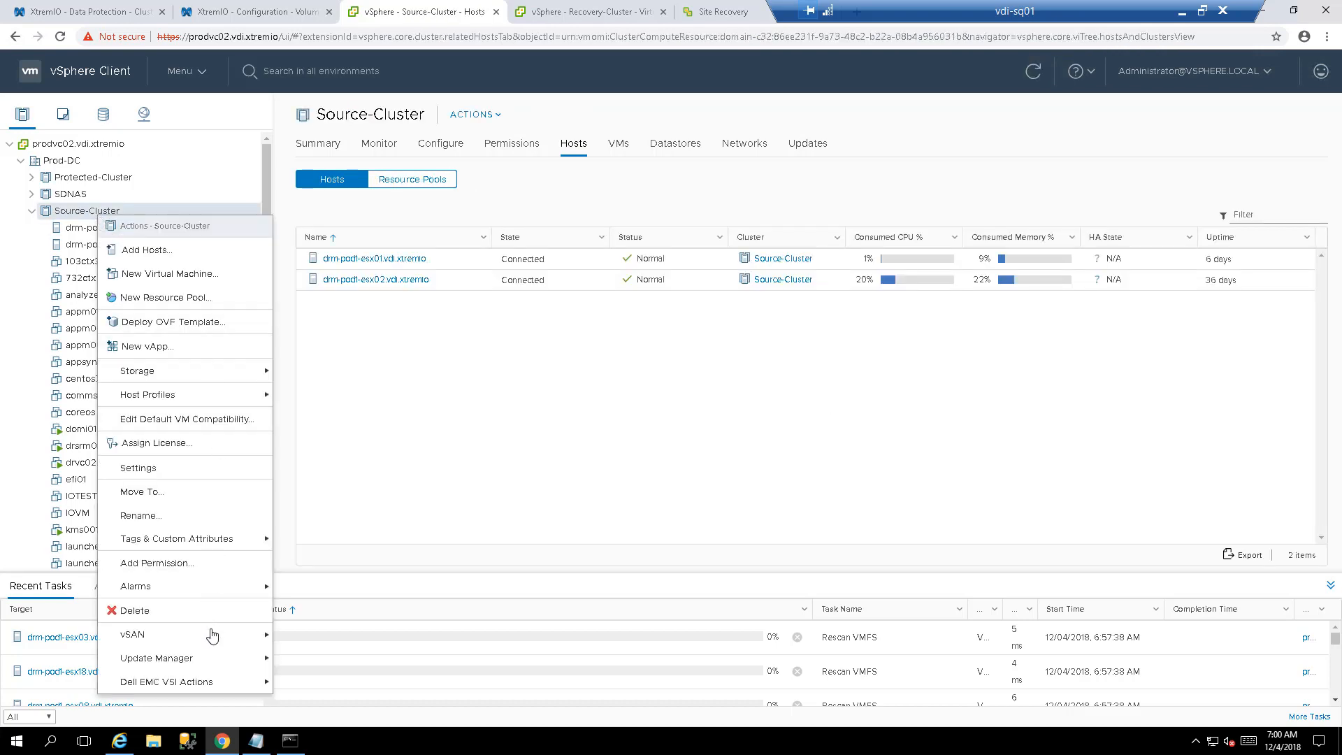
{"action": "mouse_move", "coordinate": [218, 692]}
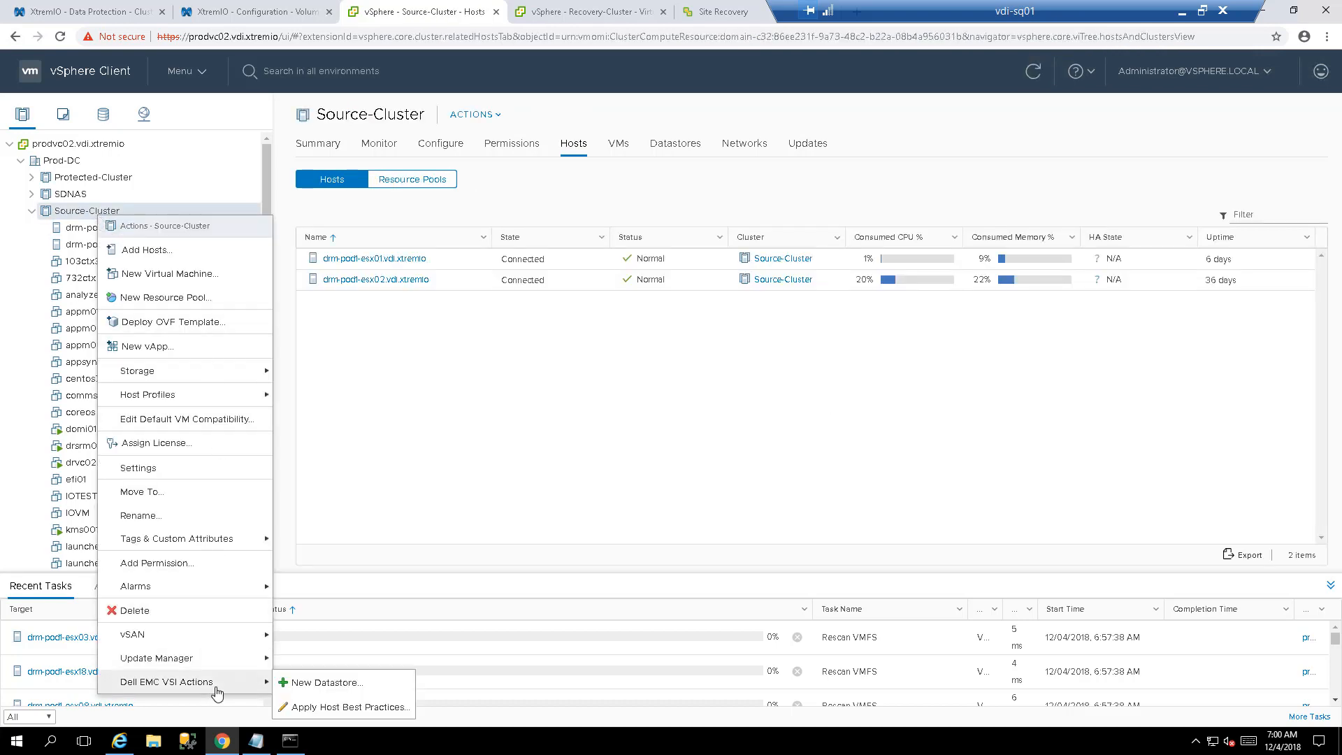
{"action": "left_click", "coordinate": [321, 708]}
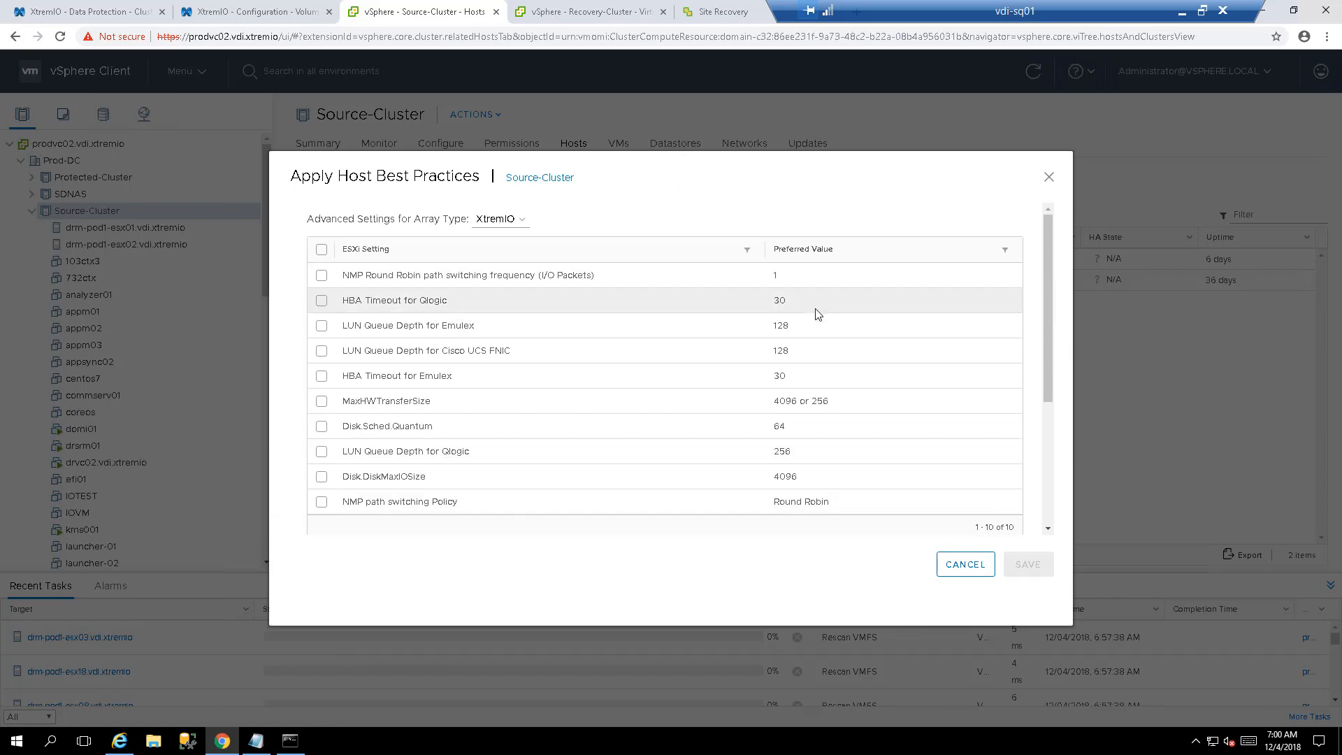
{"action": "scroll", "coordinate": [815, 328], "scroll_direction": "down", "scroll_amount": 3}
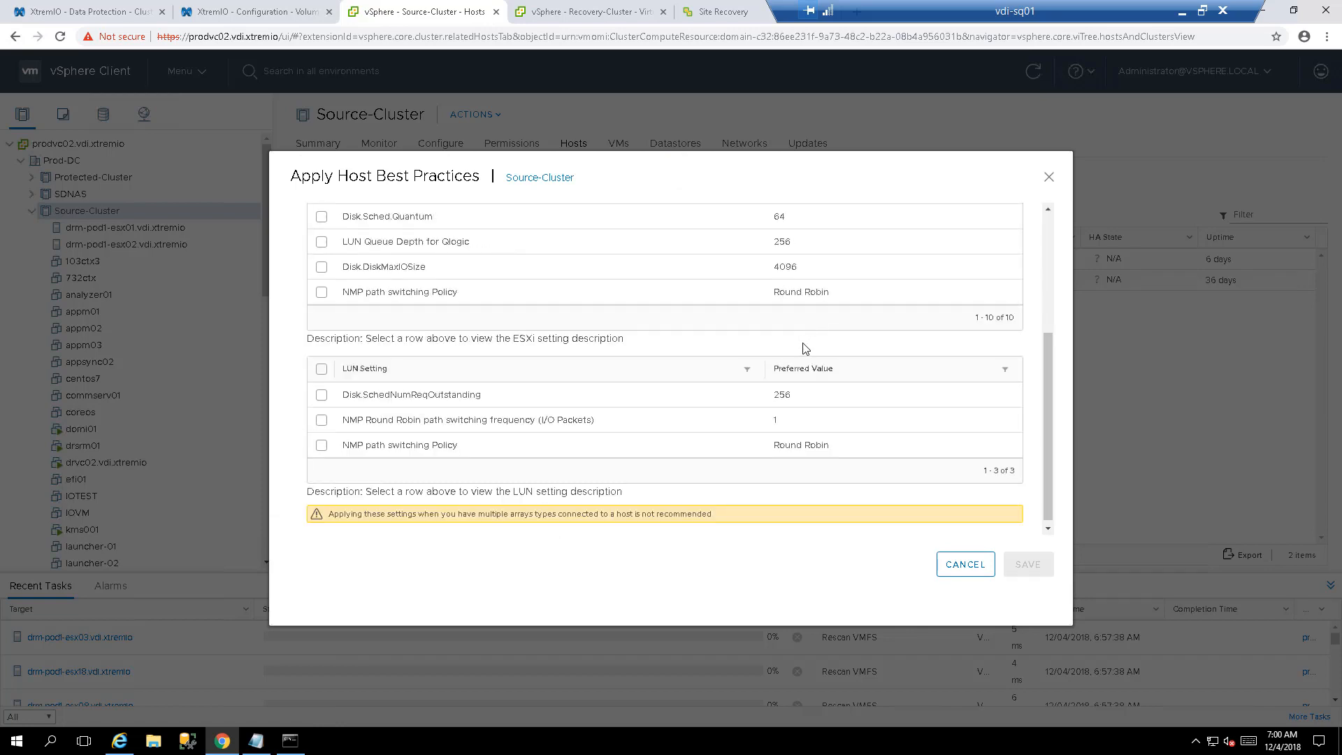
{"action": "left_click", "coordinate": [570, 395]}
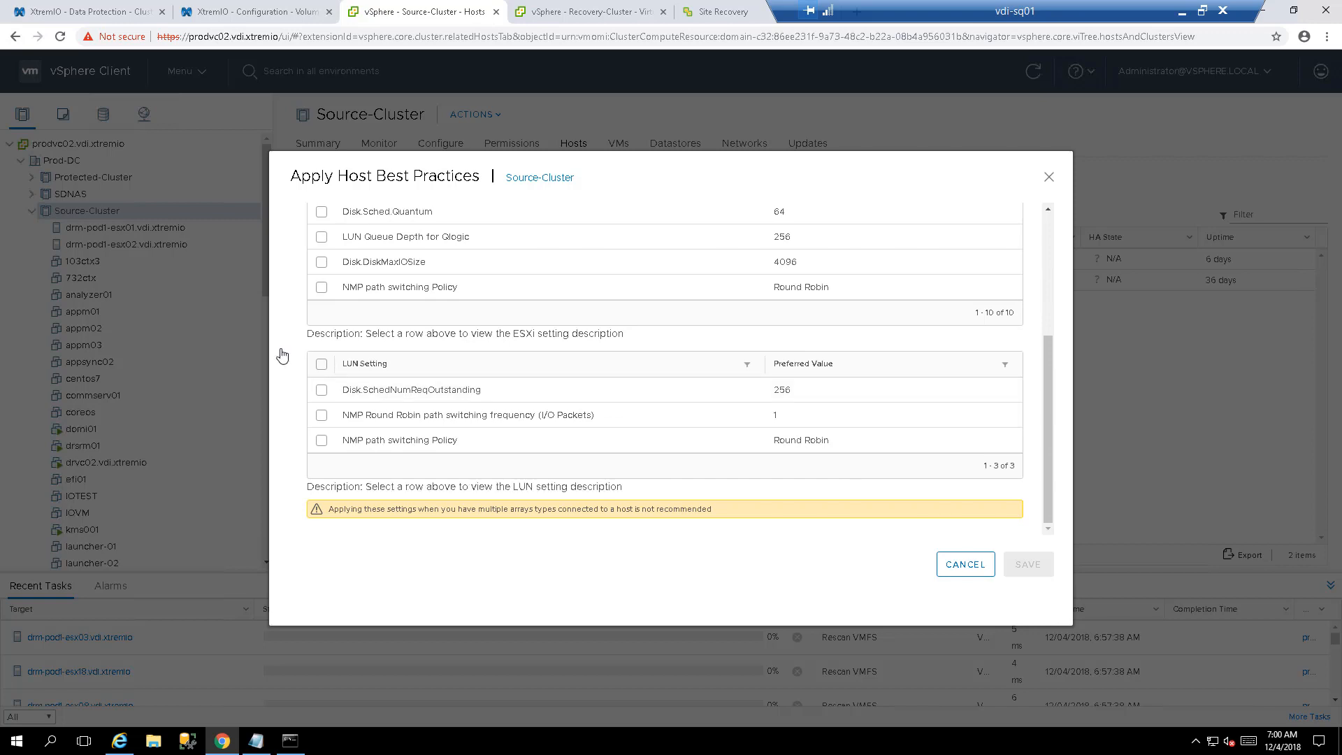
{"action": "left_click", "coordinate": [1051, 232]}
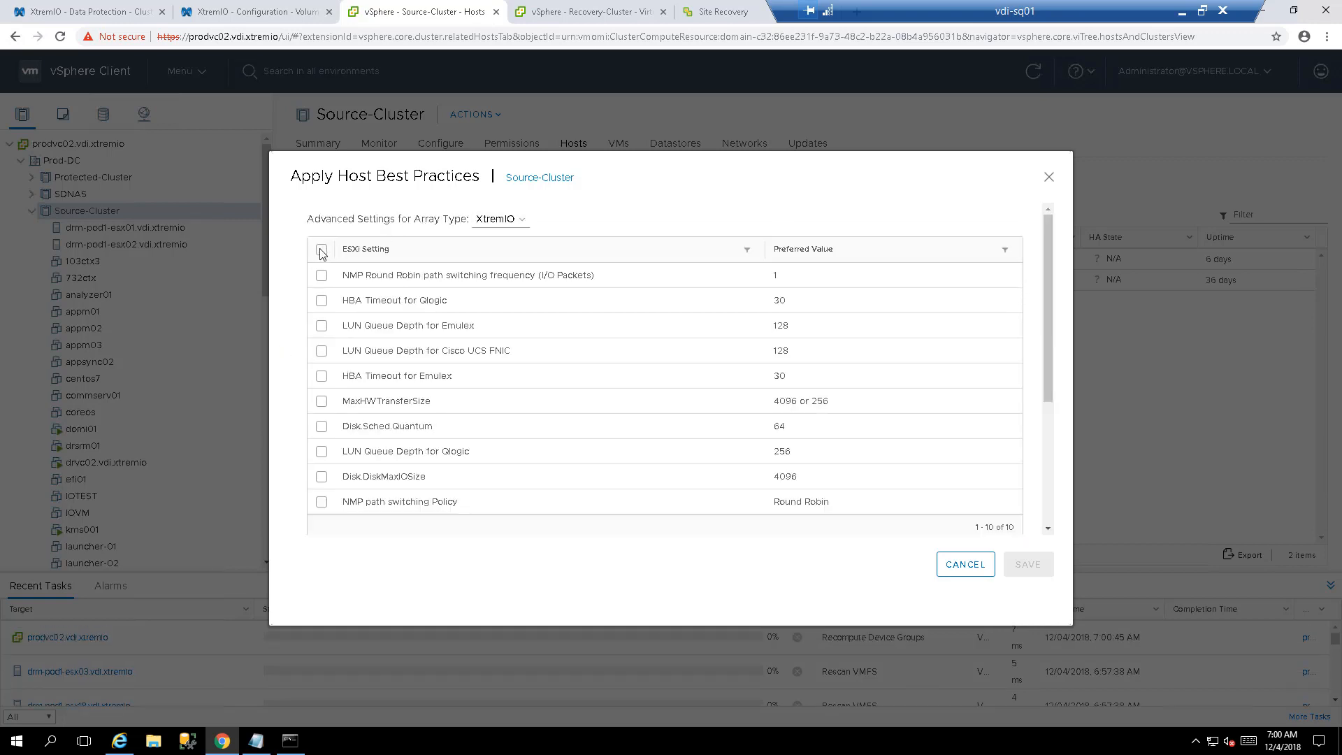
{"action": "left_click", "coordinate": [321, 249]}
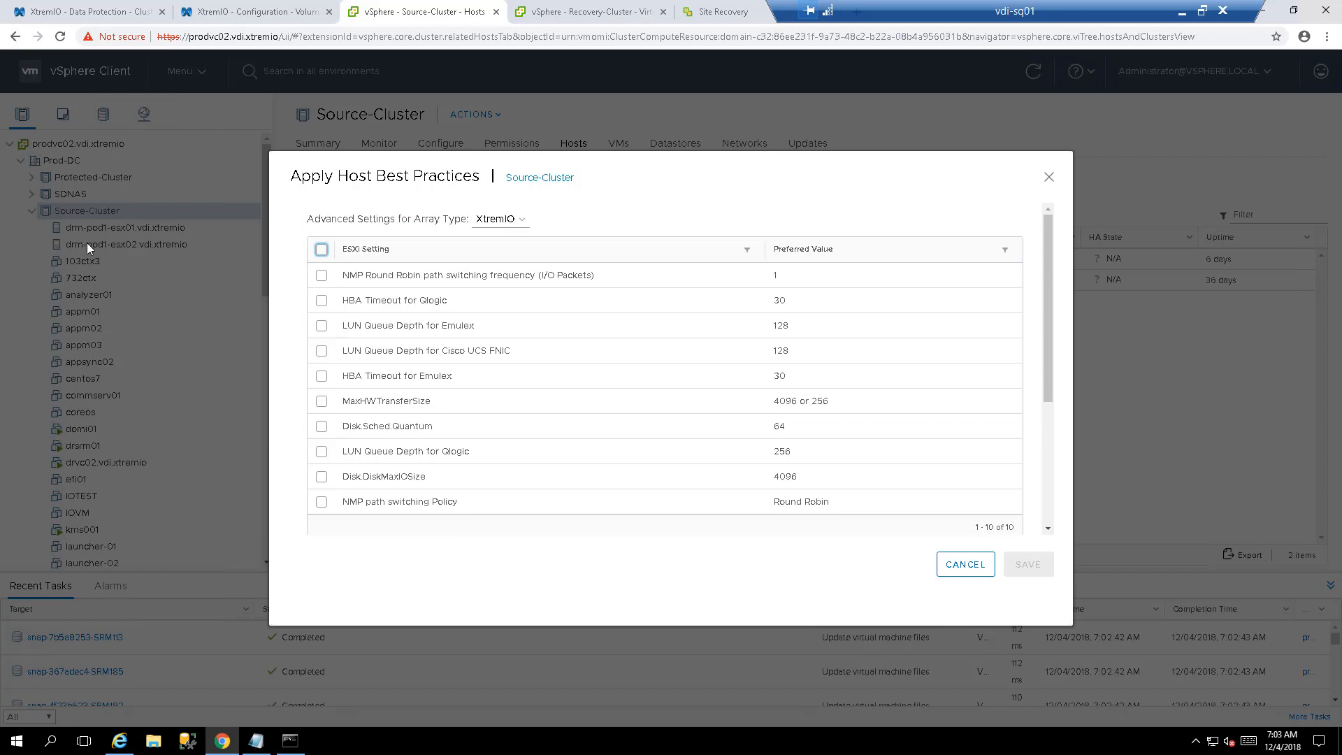
{"action": "left_click", "coordinate": [524, 220]}
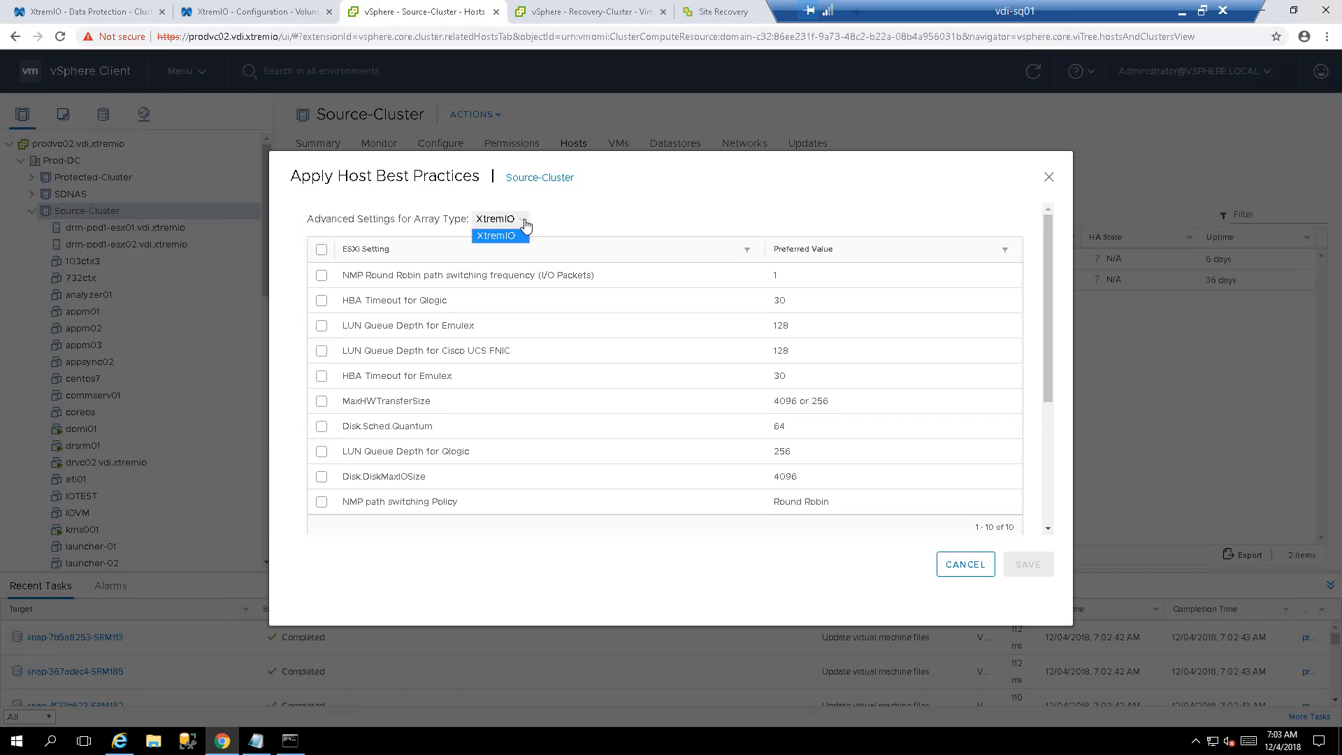
{"action": "left_click", "coordinate": [524, 221]}
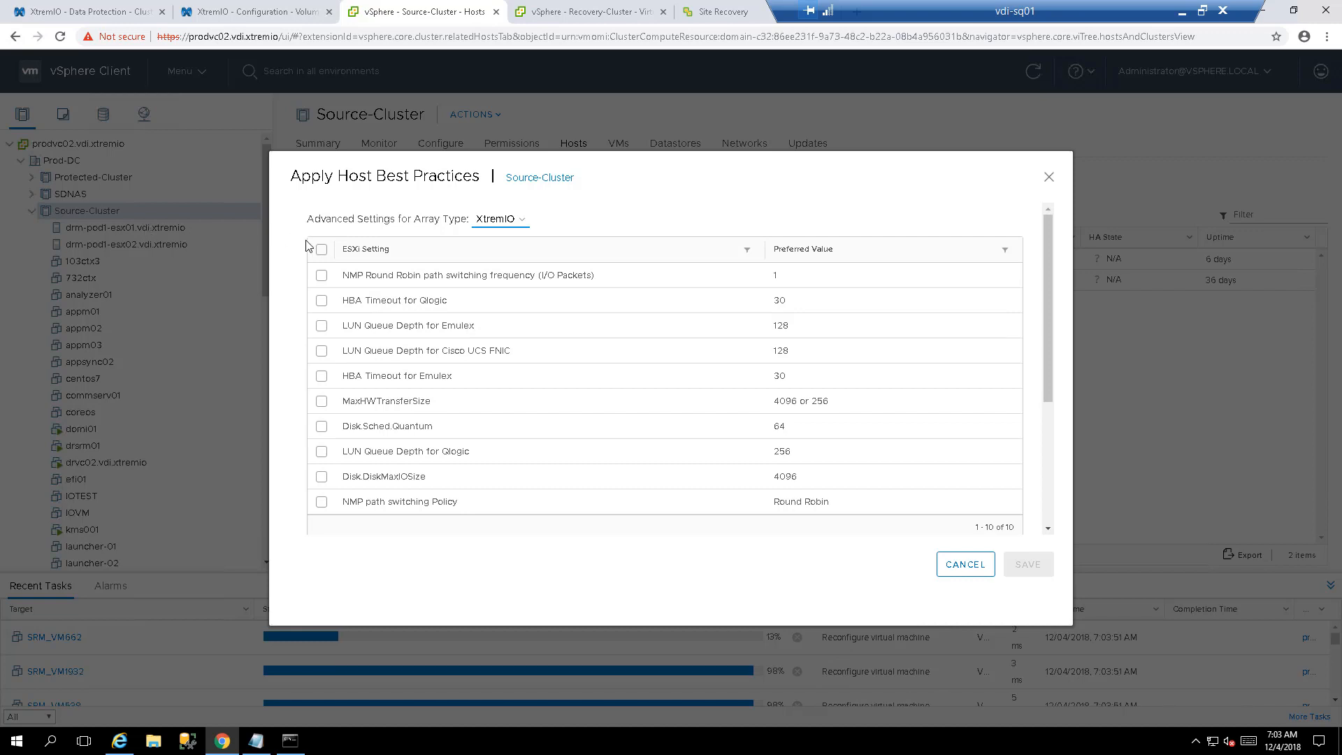
- Select all ten ESXi settings and all three LUN settings as Source-Cluster best practices
{"action": "left_click", "coordinate": [321, 249]}
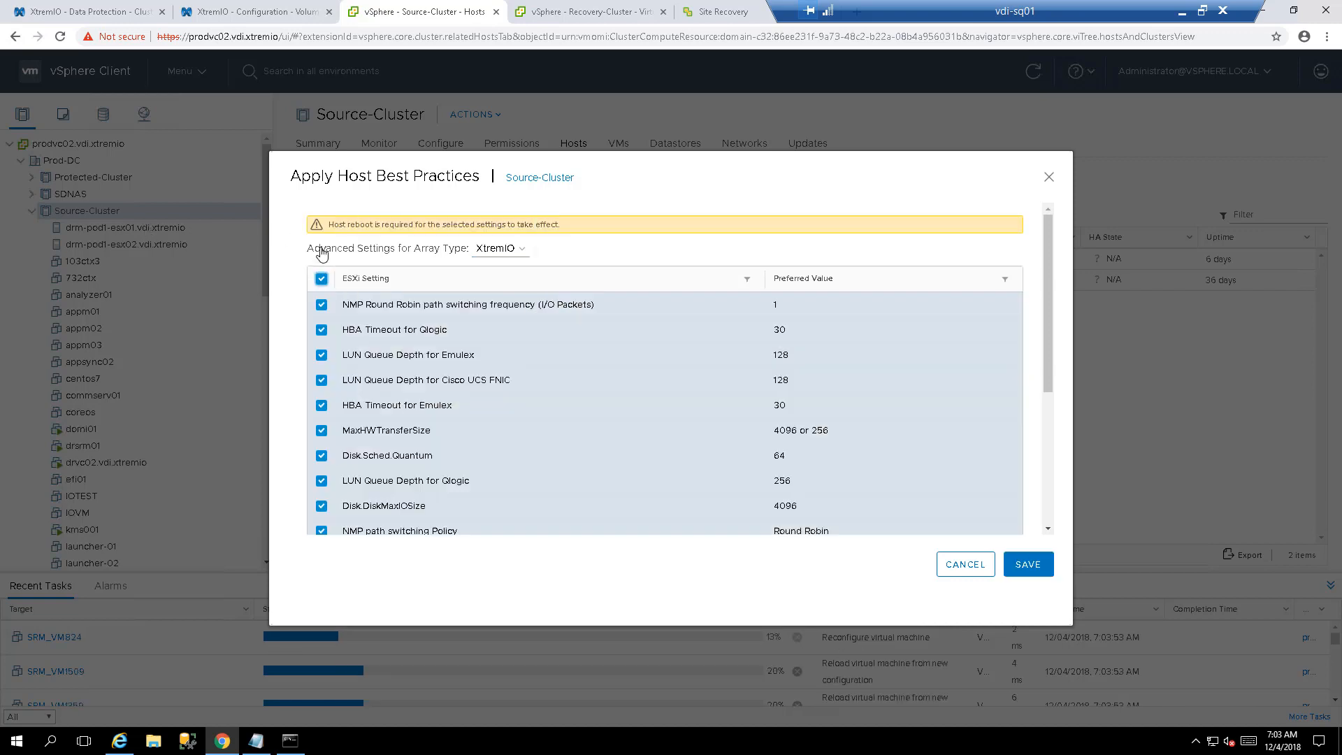
{"action": "scroll", "coordinate": [430, 531], "scroll_direction": "down", "scroll_amount": 5}
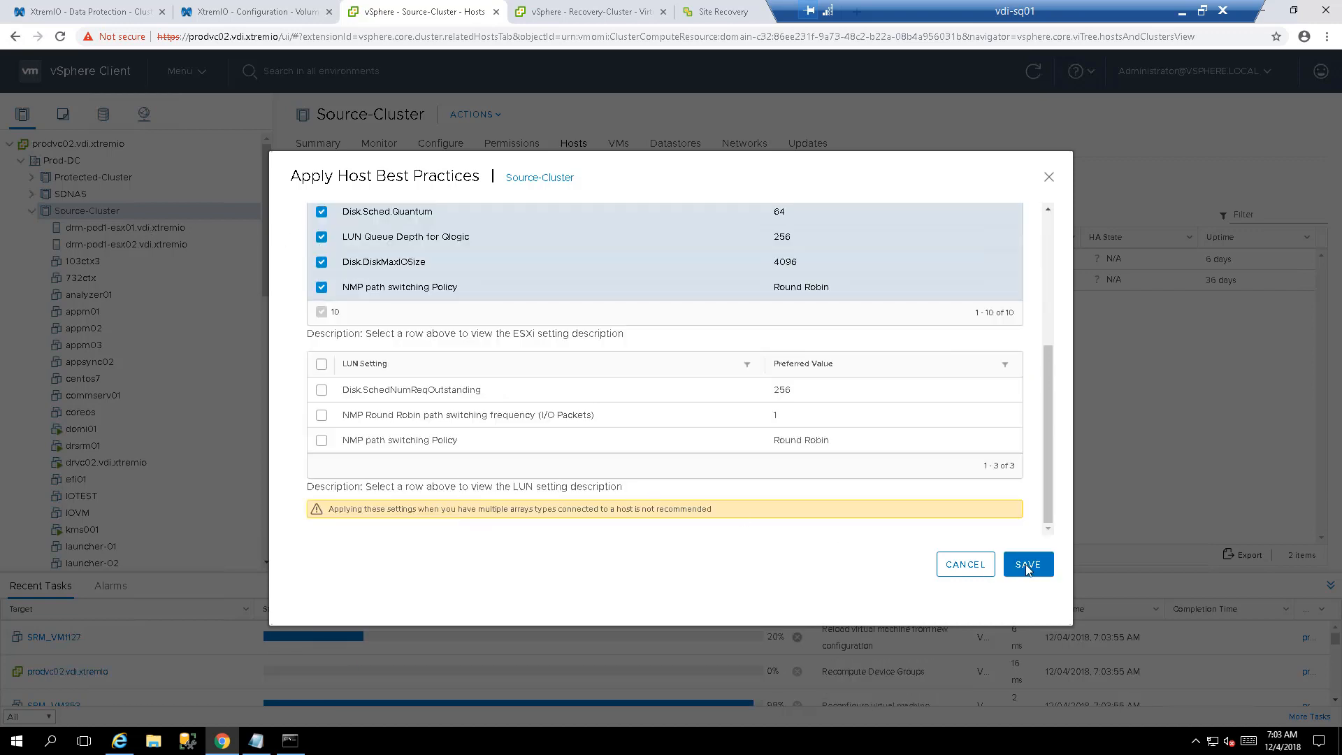
{"action": "left_click", "coordinate": [321, 365]}
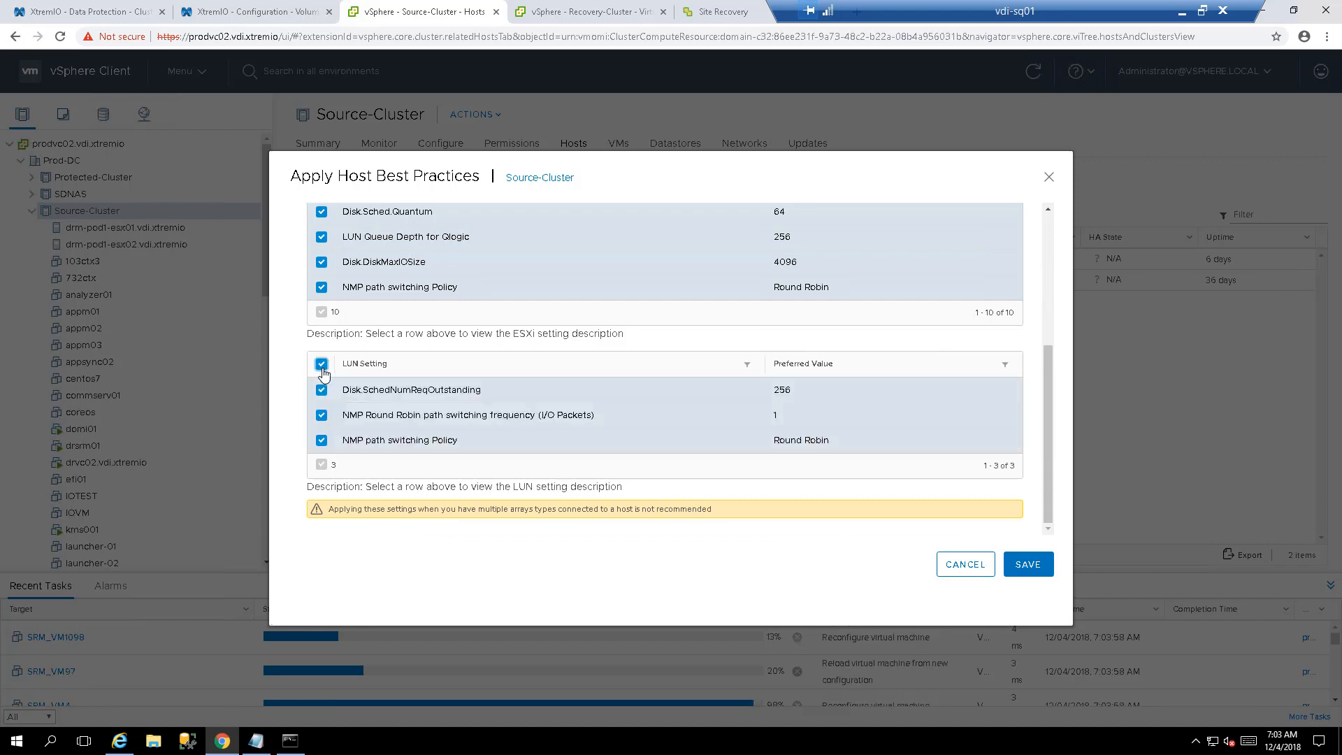
{"action": "left_click", "coordinate": [740, 392]}
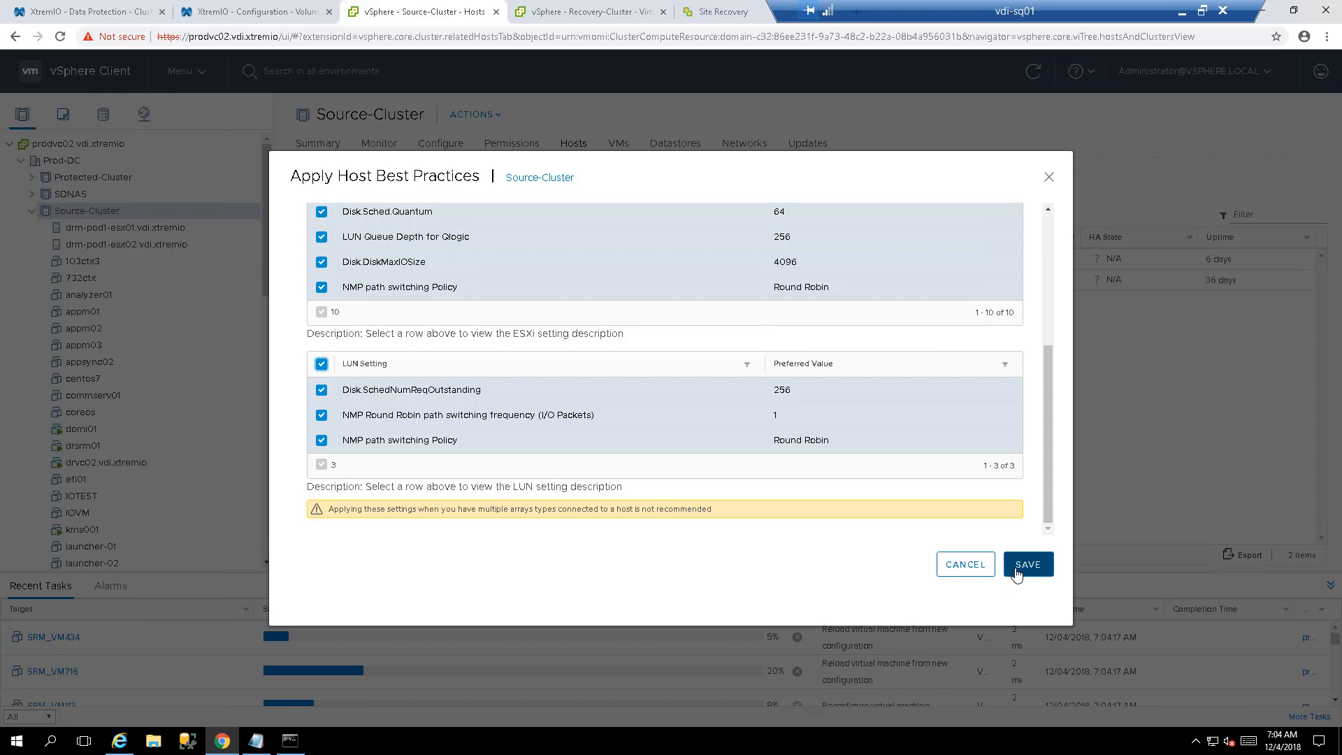
{"action": "scroll", "coordinate": [669, 396], "scroll_direction": "up", "scroll_amount": 2}
{"action": "scroll", "coordinate": [435, 378], "scroll_direction": "up", "scroll_amount": 2}
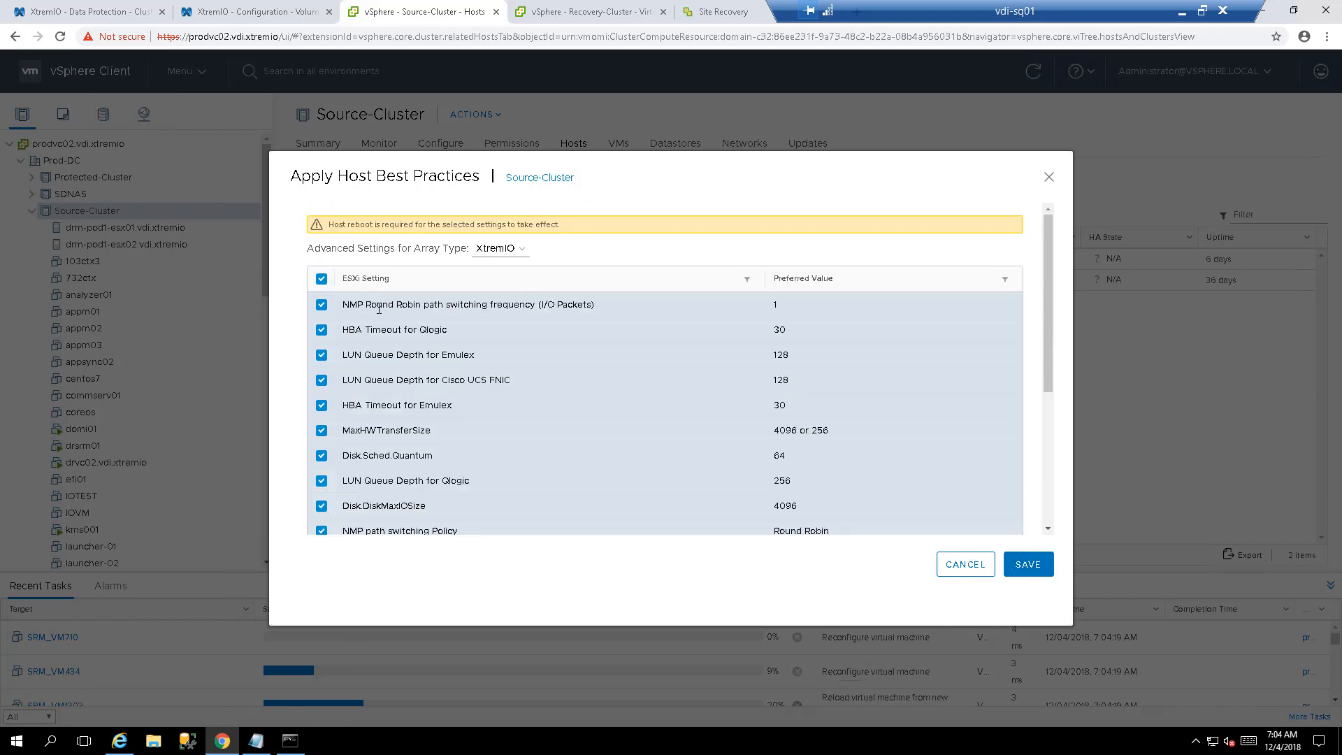
{"action": "scroll", "coordinate": [664, 369], "scroll_direction": "down", "scroll_amount": 4}
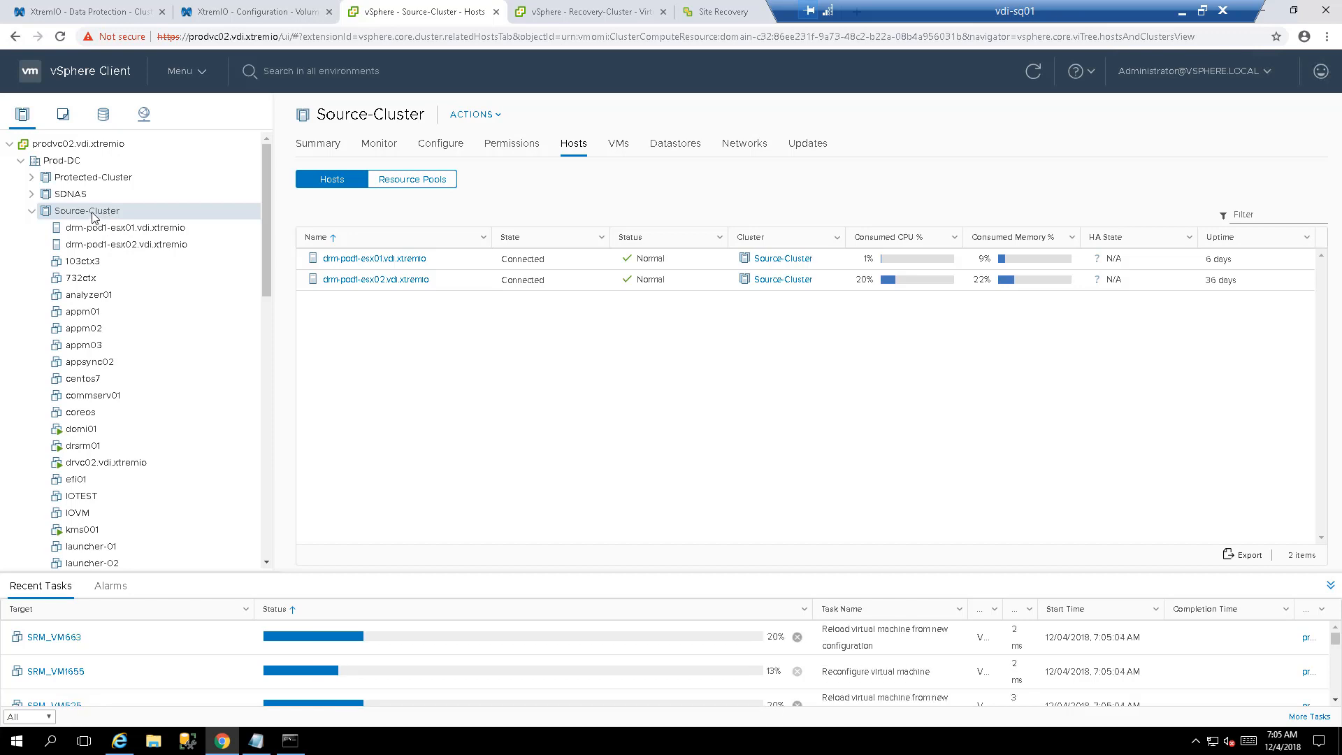
- Start a new Dell EMC VSI datastore on Source-Cluster, keeping VMFS version 6
{"action": "right_click", "coordinate": [94, 217]}
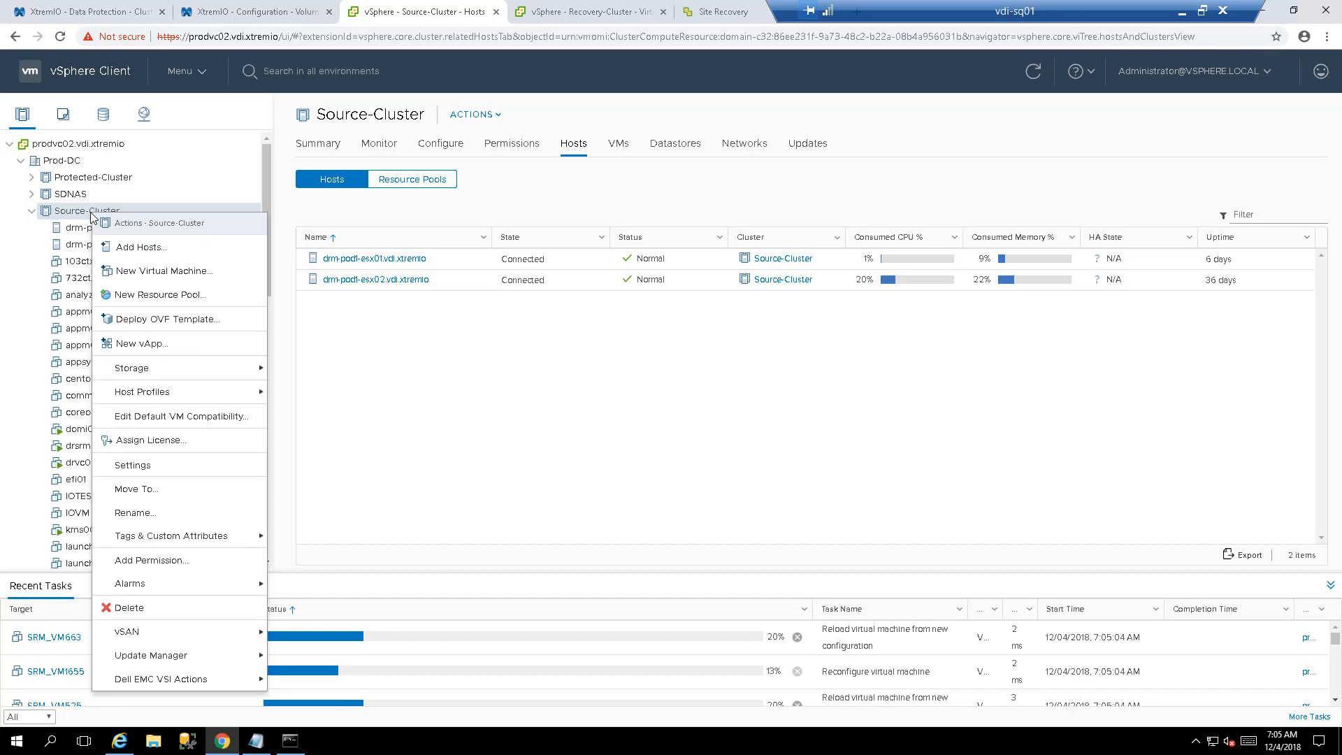
{"action": "mouse_move", "coordinate": [240, 544]}
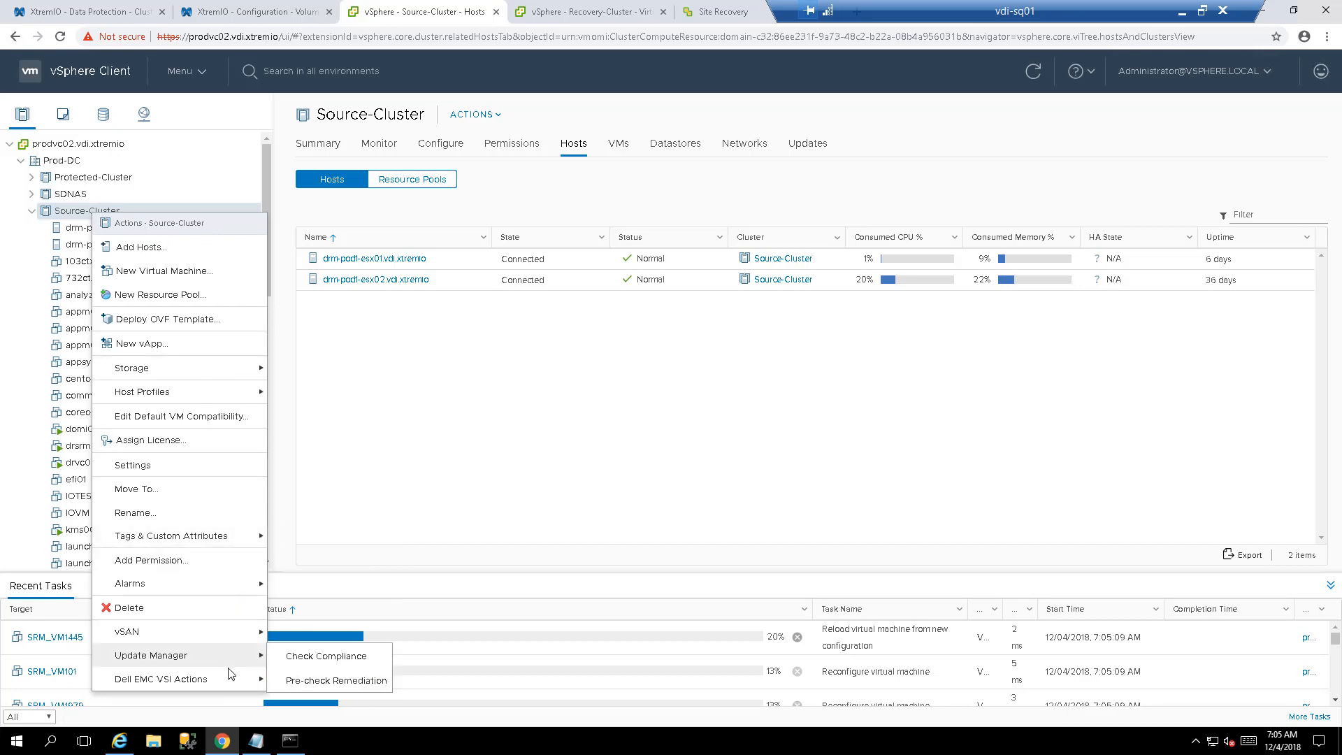
{"action": "mouse_move", "coordinate": [223, 685]}
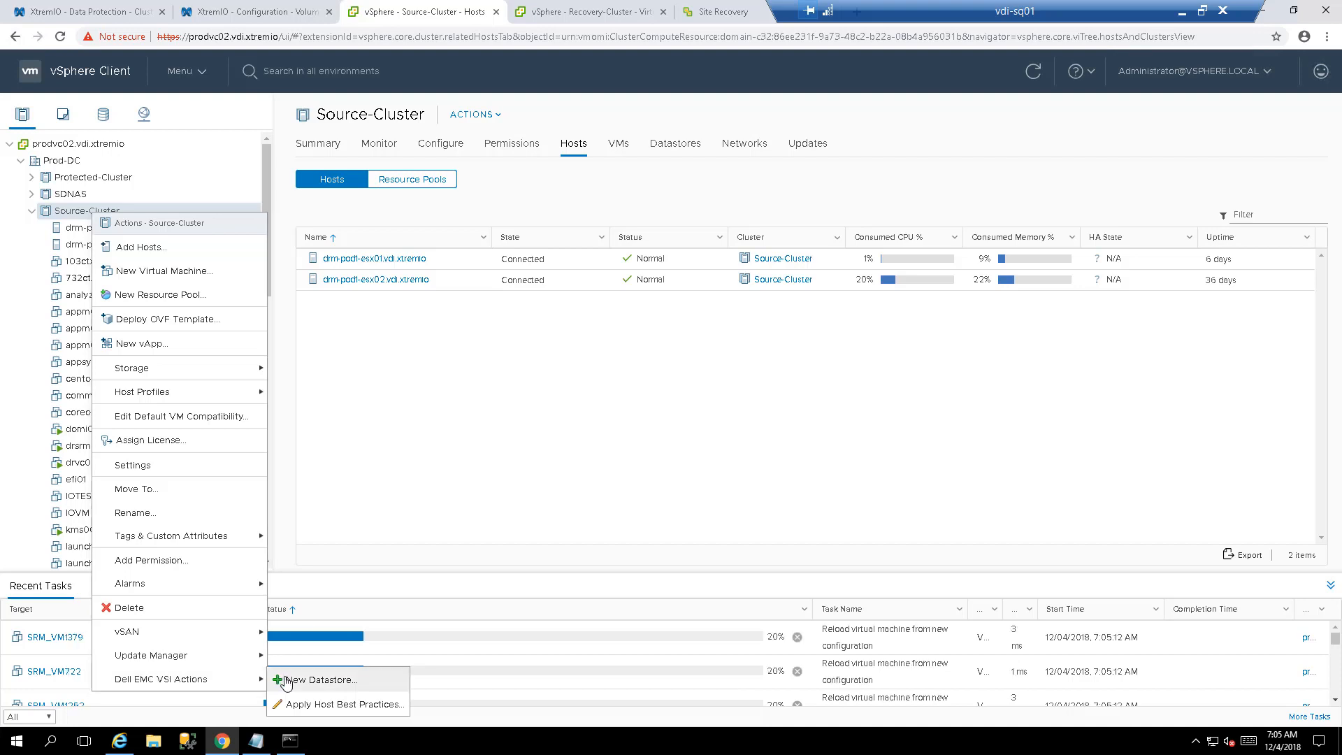
{"action": "left_click", "coordinate": [286, 681]}
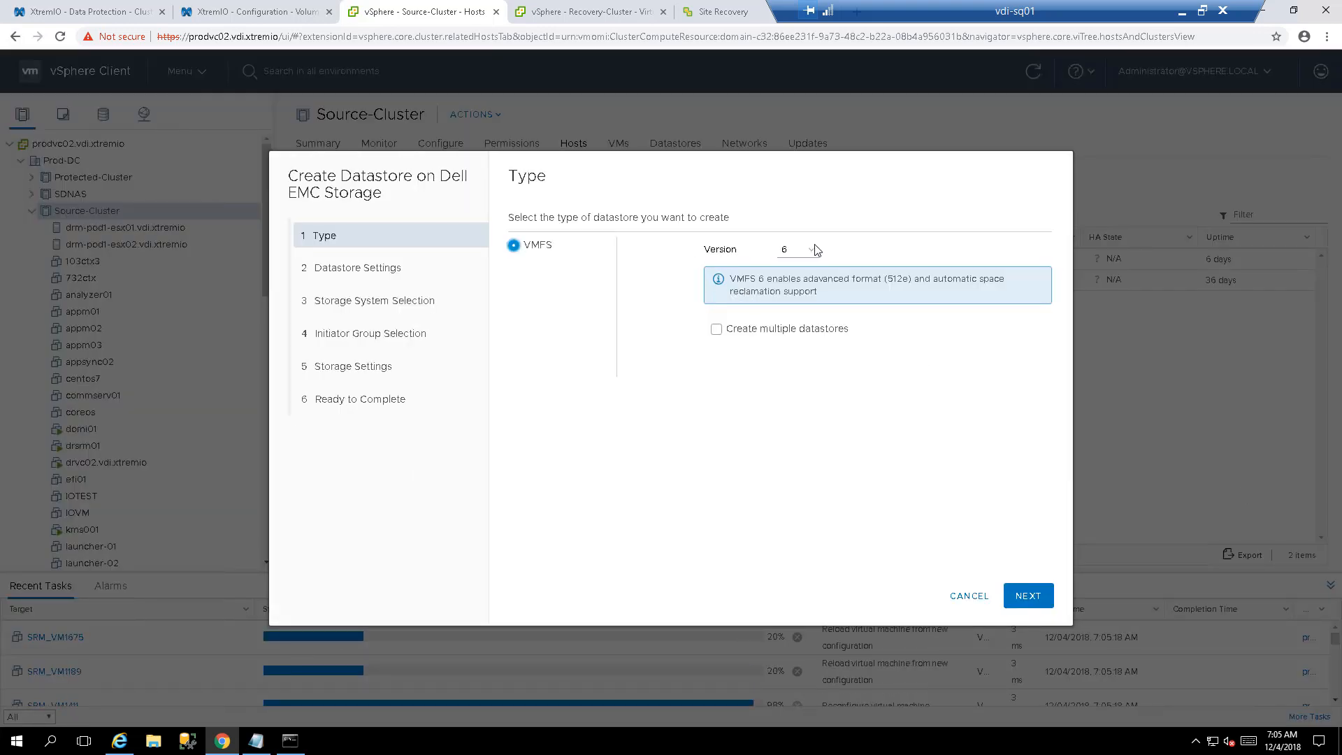
{"action": "left_click", "coordinate": [813, 250]}
{"action": "left_click", "coordinate": [813, 255]}
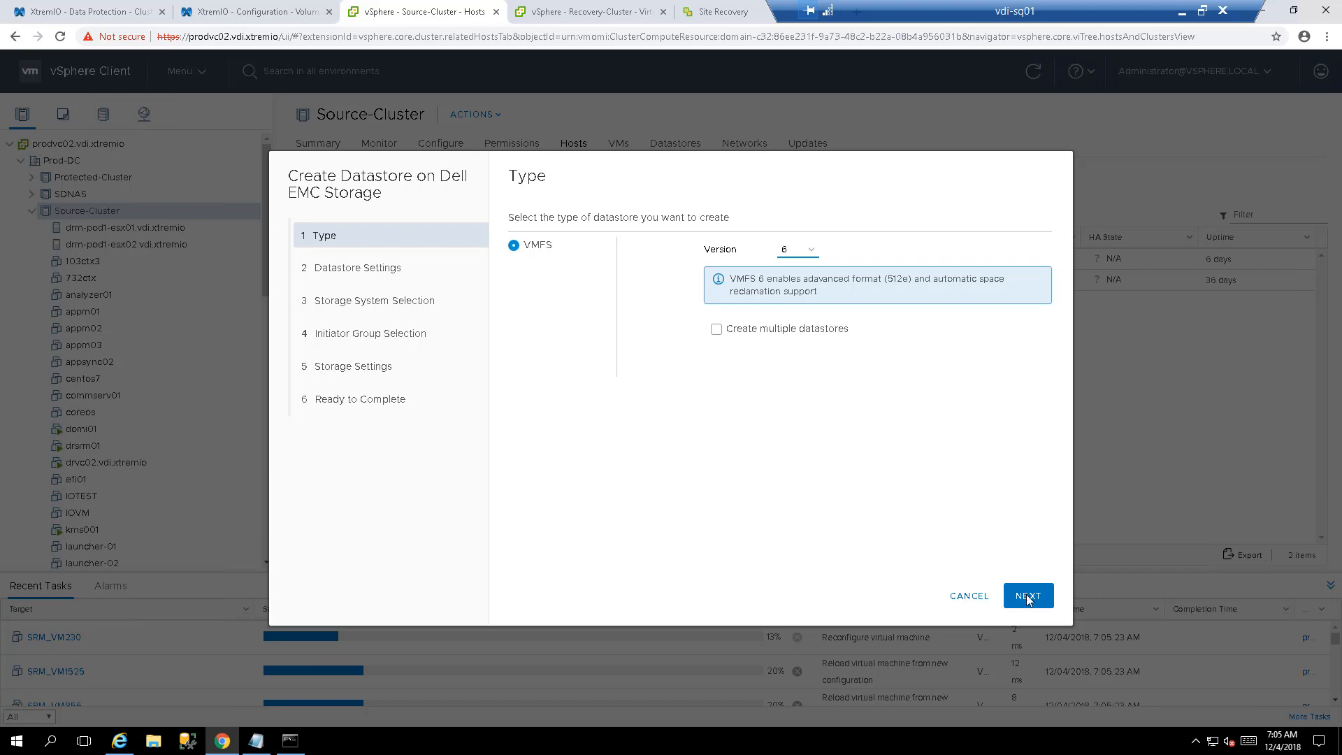
{"action": "left_click", "coordinate": [1034, 600]}
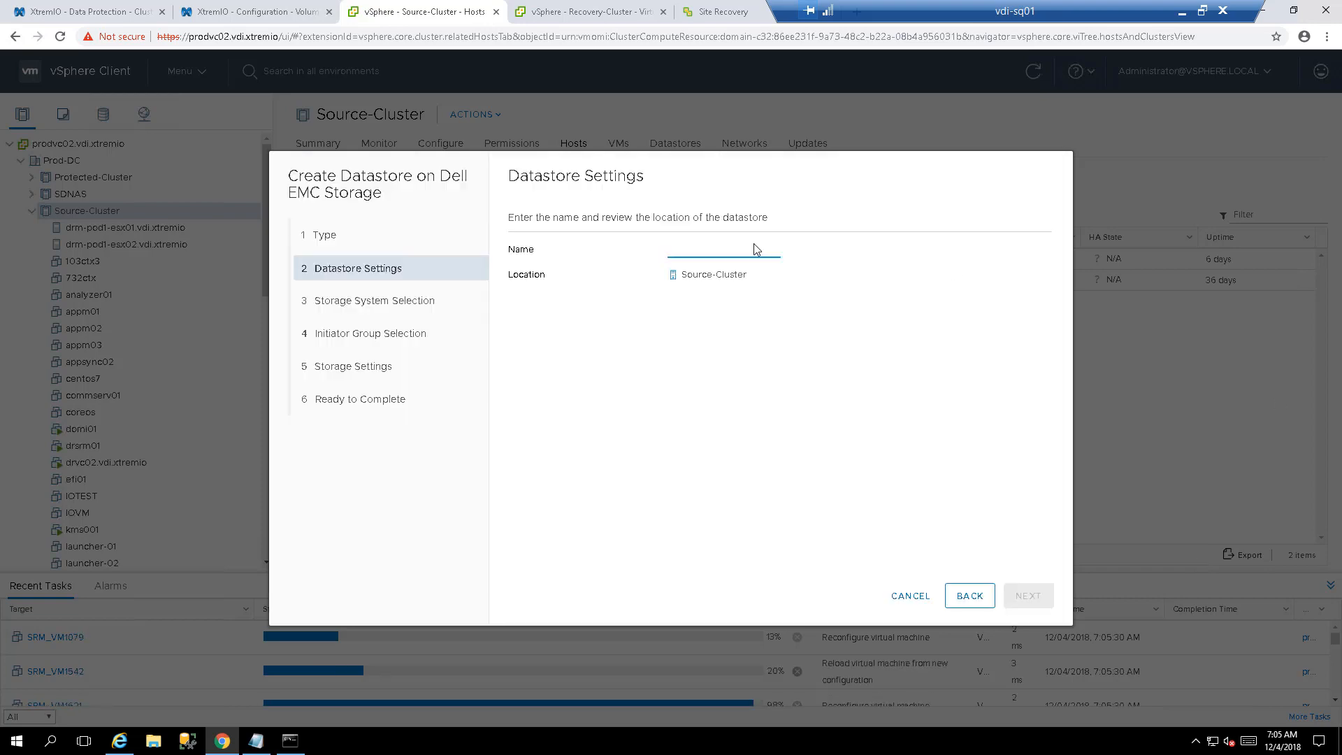
- Name the datastore 'temp000' and choose storage system xbrickdrm1631
{"action": "left_click", "coordinate": [751, 246]}
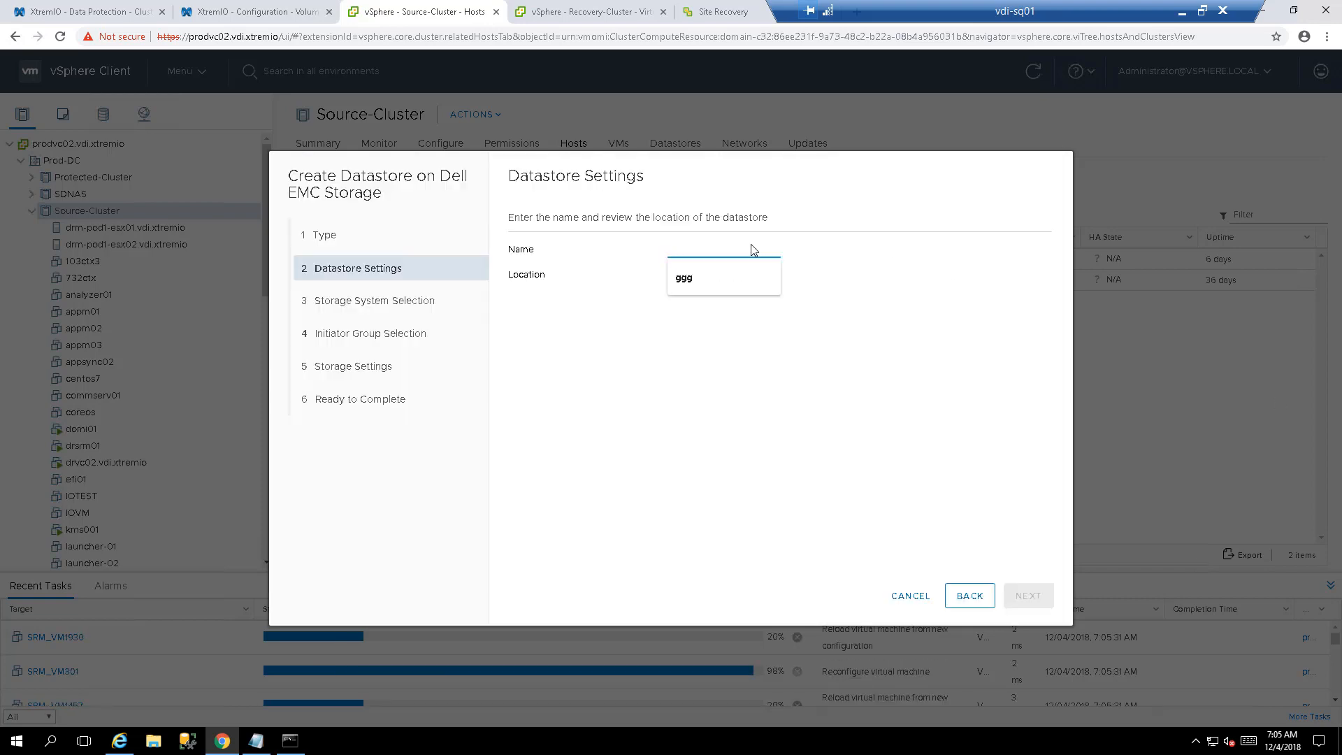
{"action": "type", "text": "temp0001"}
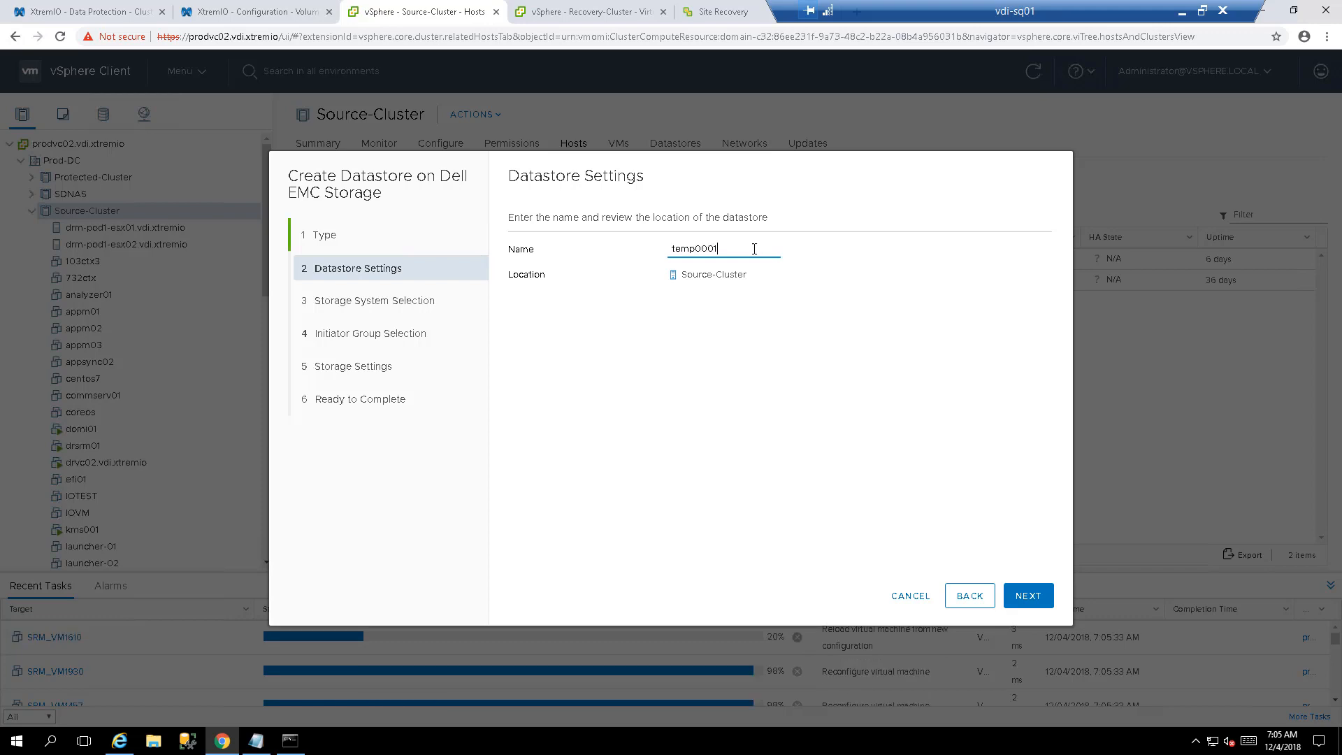
{"action": "left_click", "coordinate": [1017, 598]}
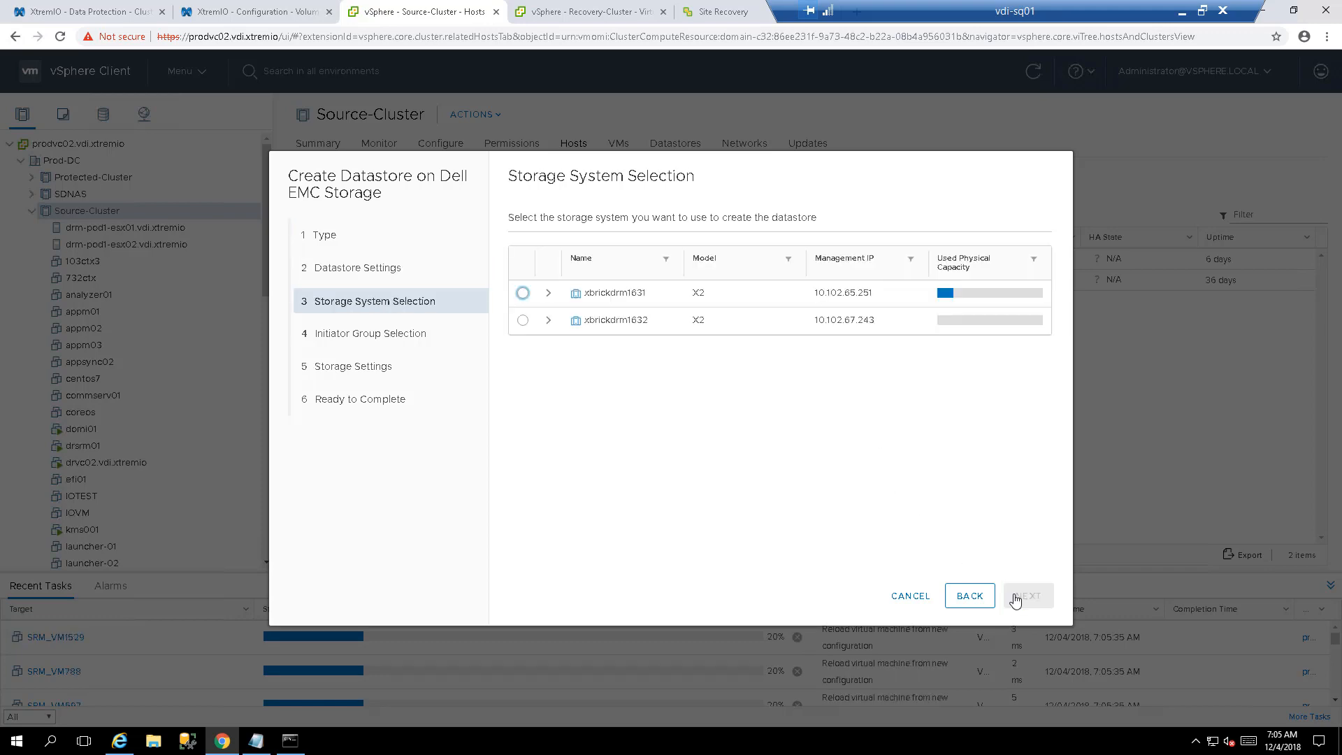
{"action": "left_click", "coordinate": [523, 294]}
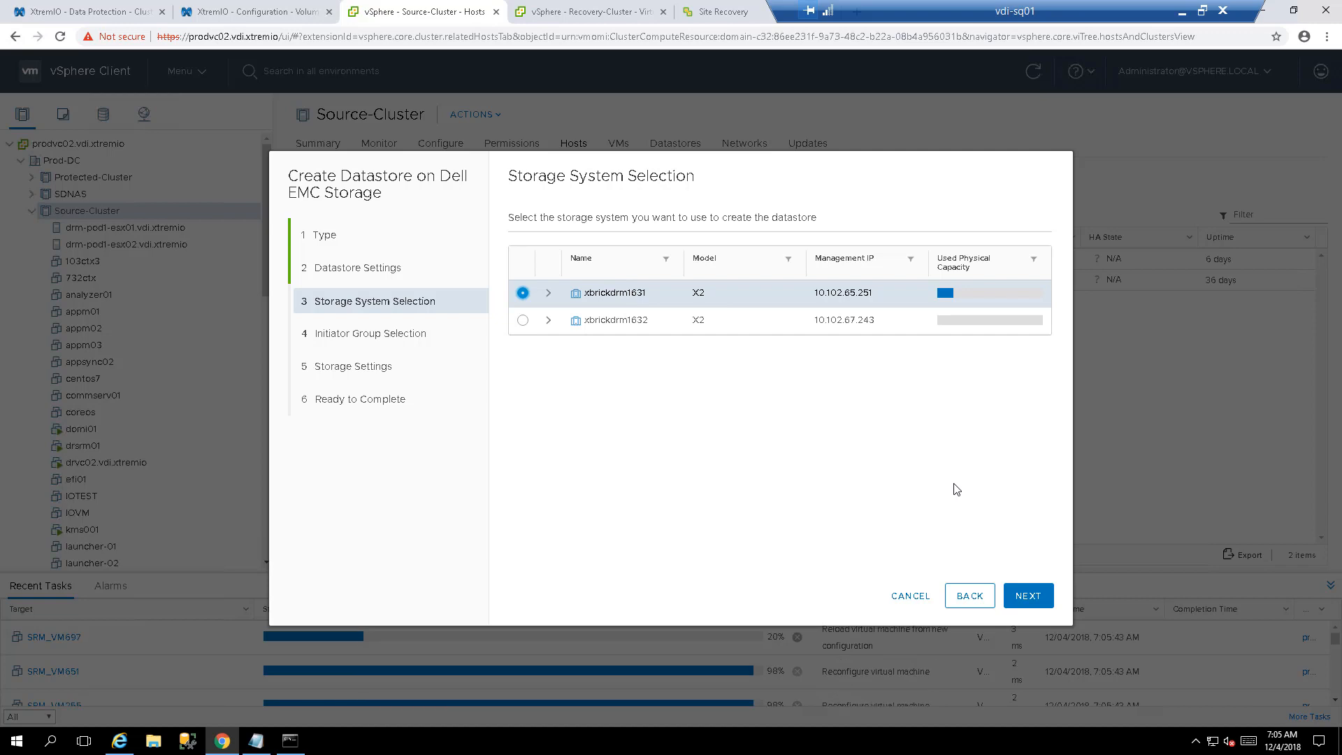
{"action": "left_click", "coordinate": [1027, 596]}
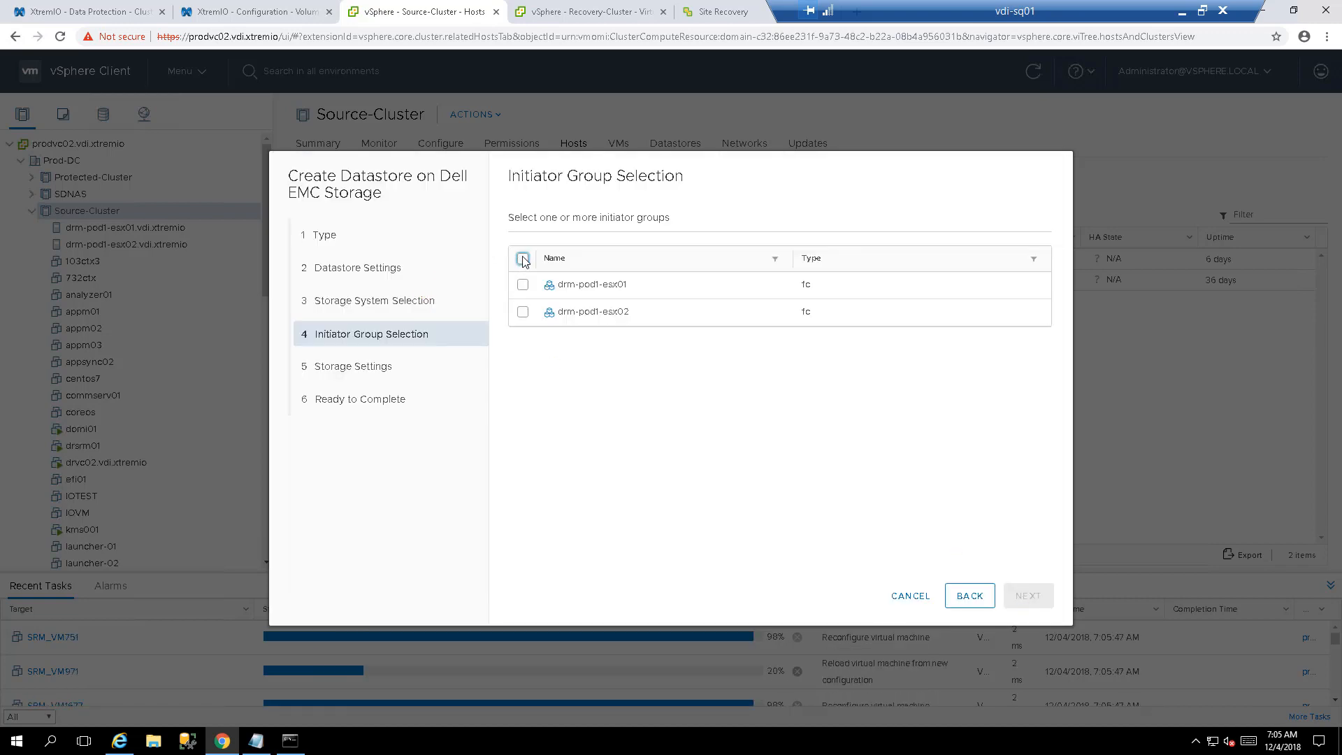
- Select both initiator groups, set capacity to 550 GB with High space reclamation priority, and finish
{"action": "left_click", "coordinate": [523, 259]}
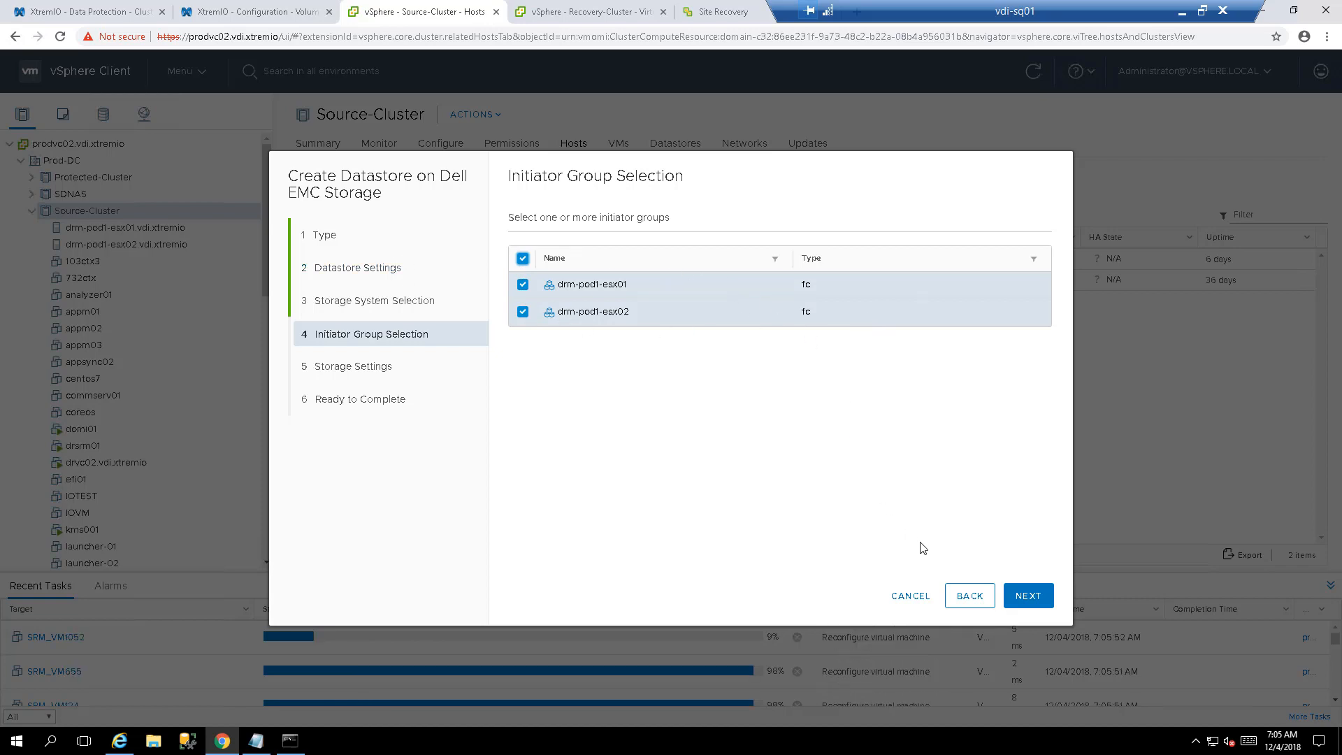
{"action": "left_click", "coordinate": [1024, 595]}
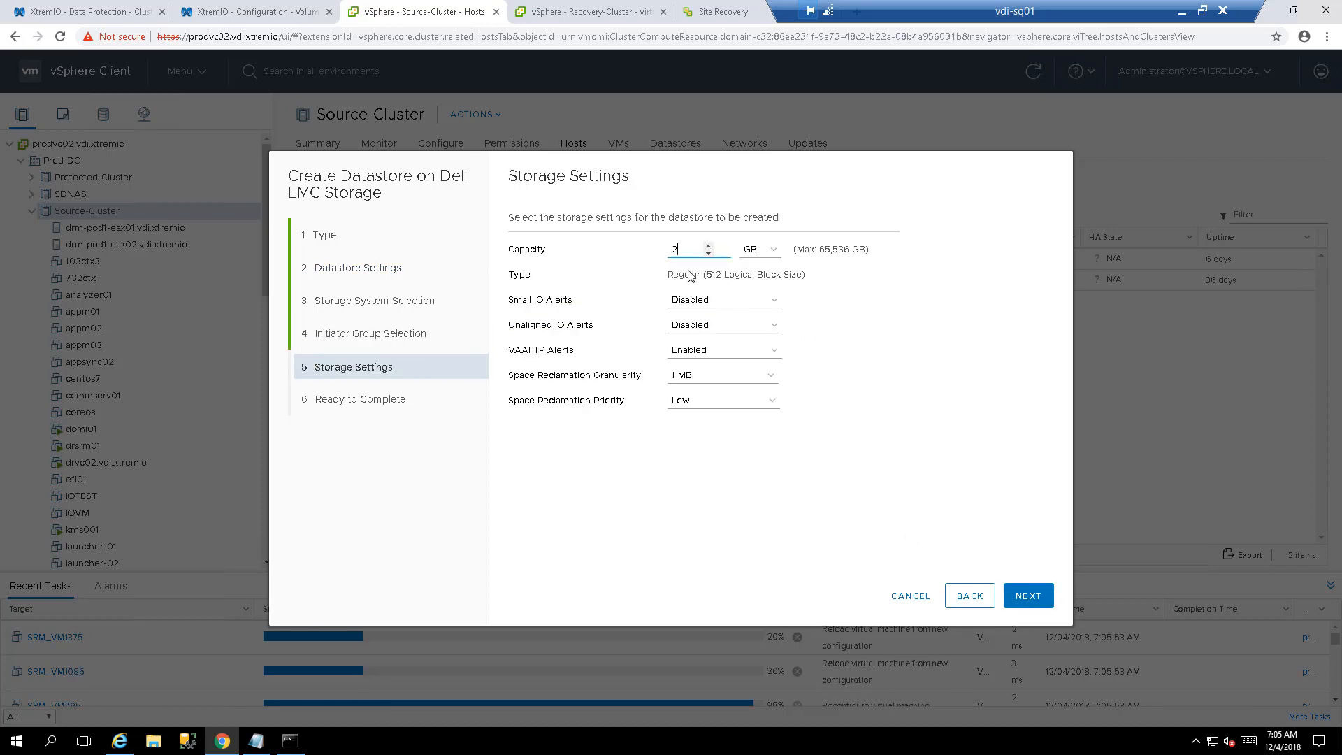
{"action": "left_click_drag", "start_coordinate": [682, 250], "coordinate": [599, 242]}
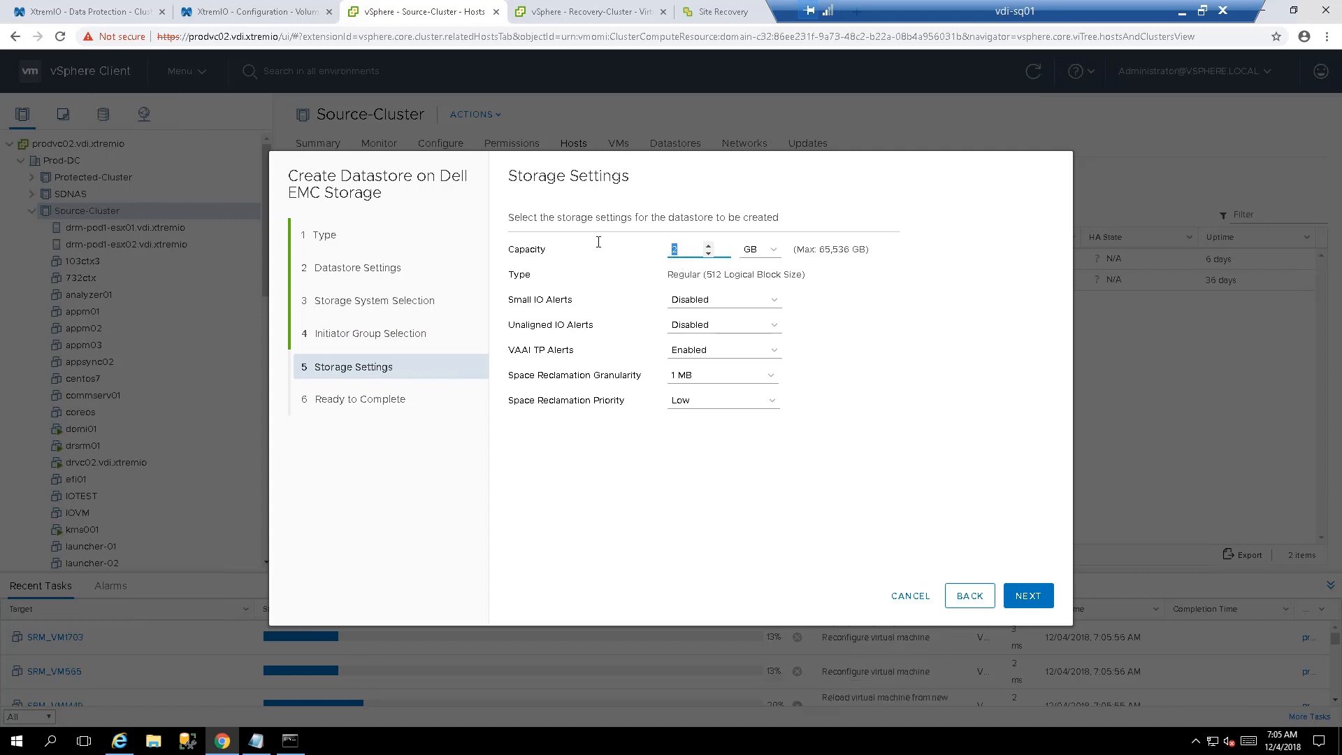
{"action": "type", "text": "550"}
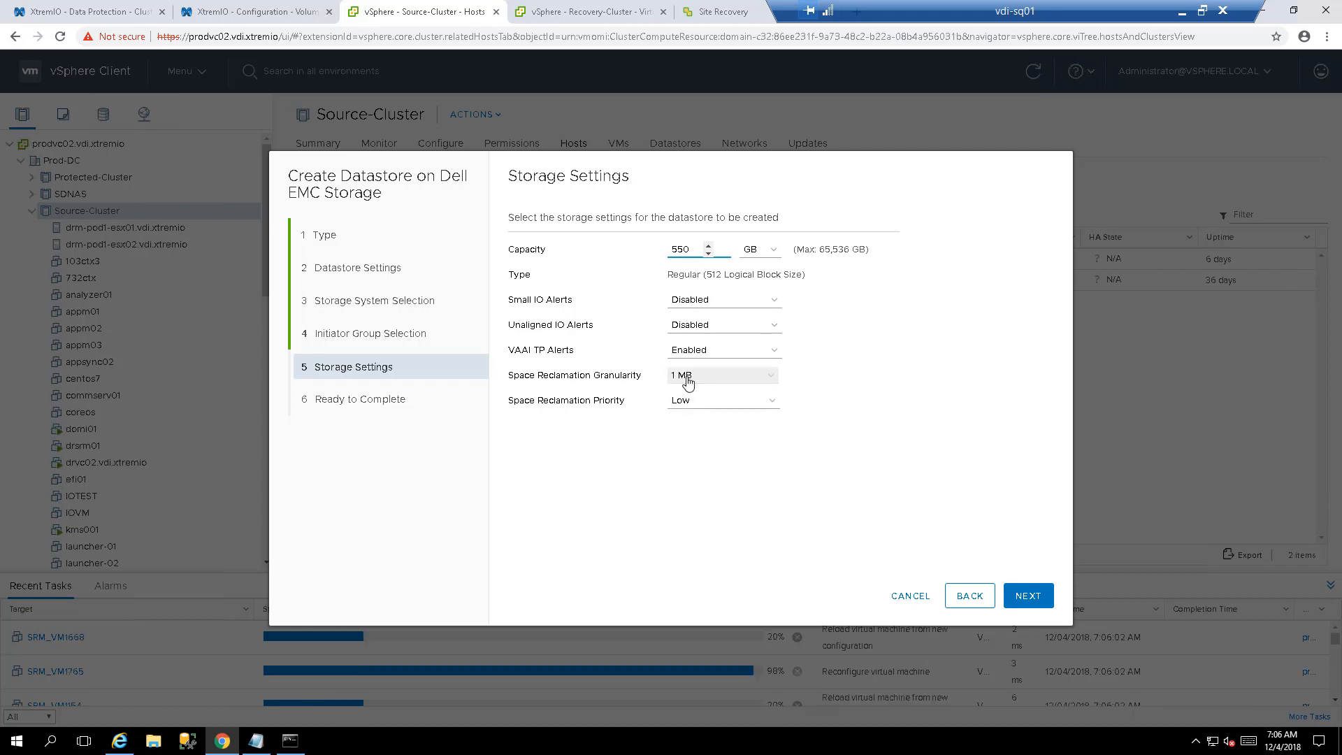
{"action": "left_click", "coordinate": [692, 401]}
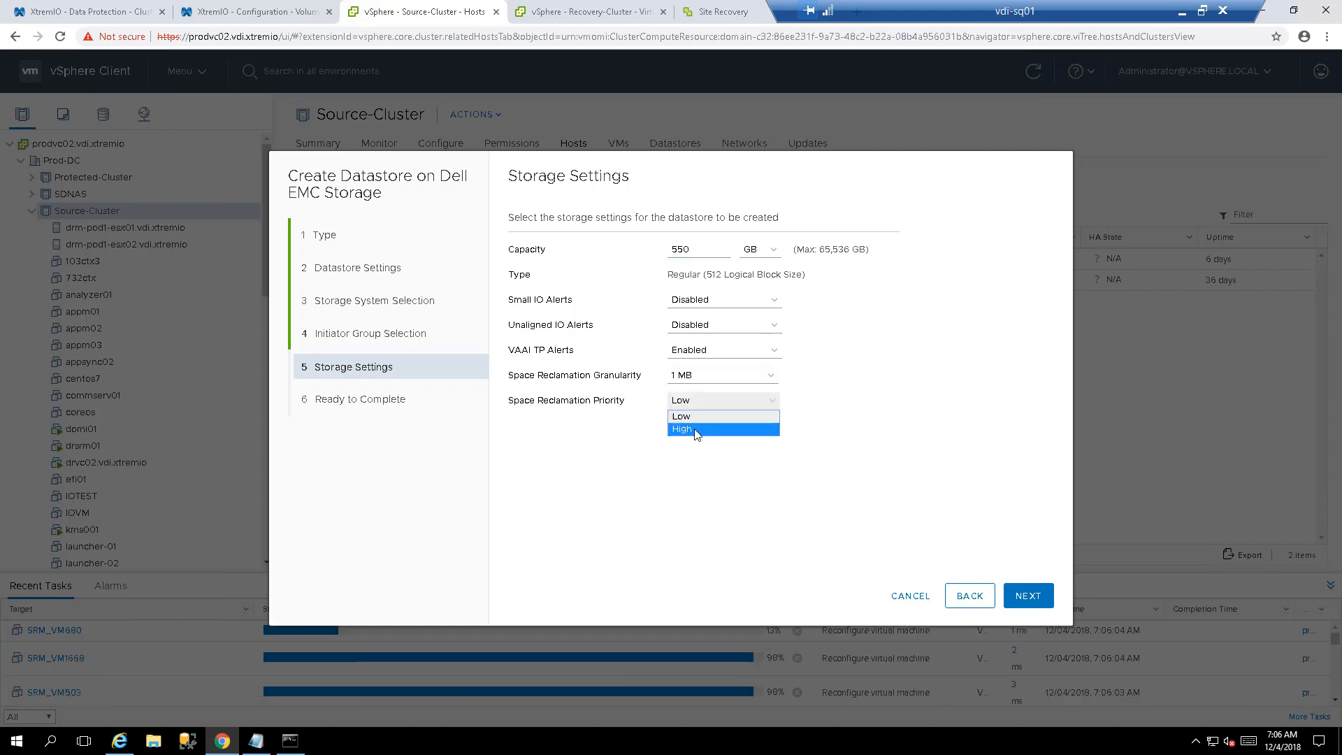
{"action": "left_click", "coordinate": [698, 429]}
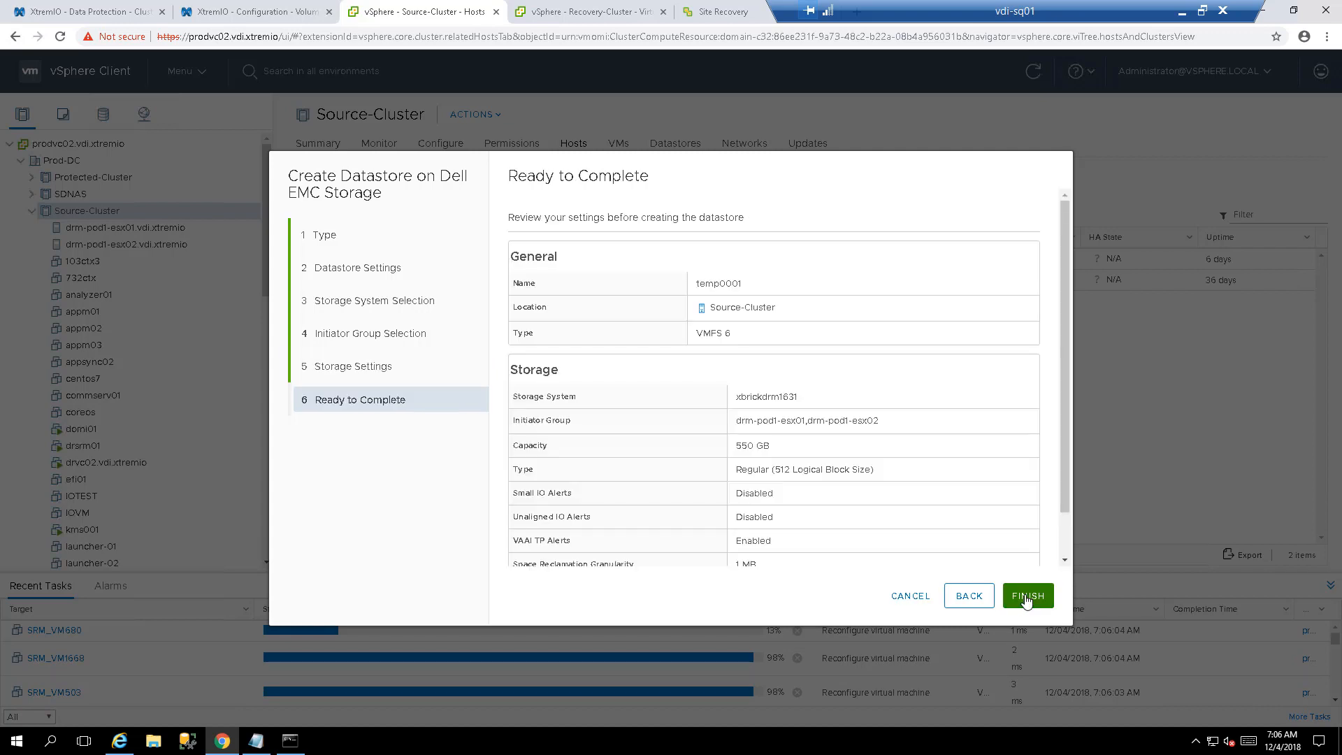
{"action": "left_click", "coordinate": [1027, 599]}
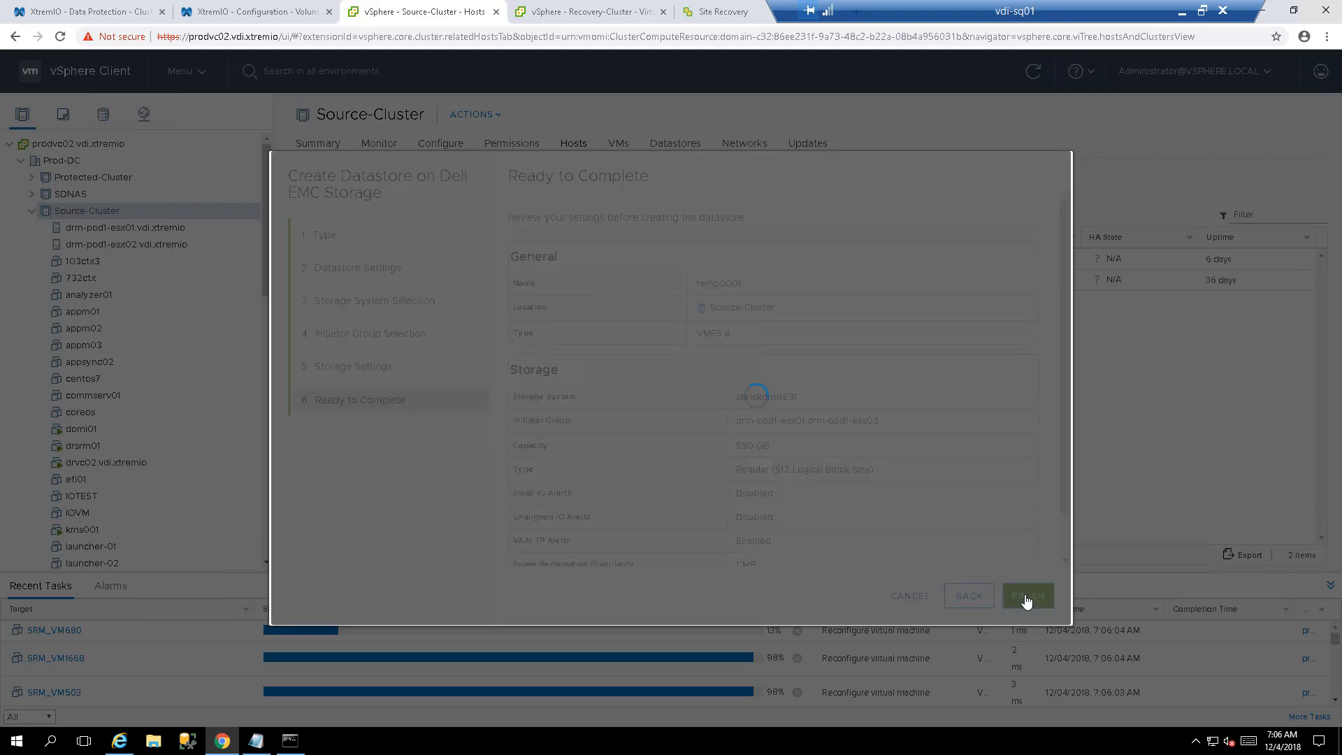
- Review temp0001-volume's host mapping in XtremIO, then select temp0001 in Source-Cluster's datastore list
{"action": "left_click", "coordinate": [233, 13]}
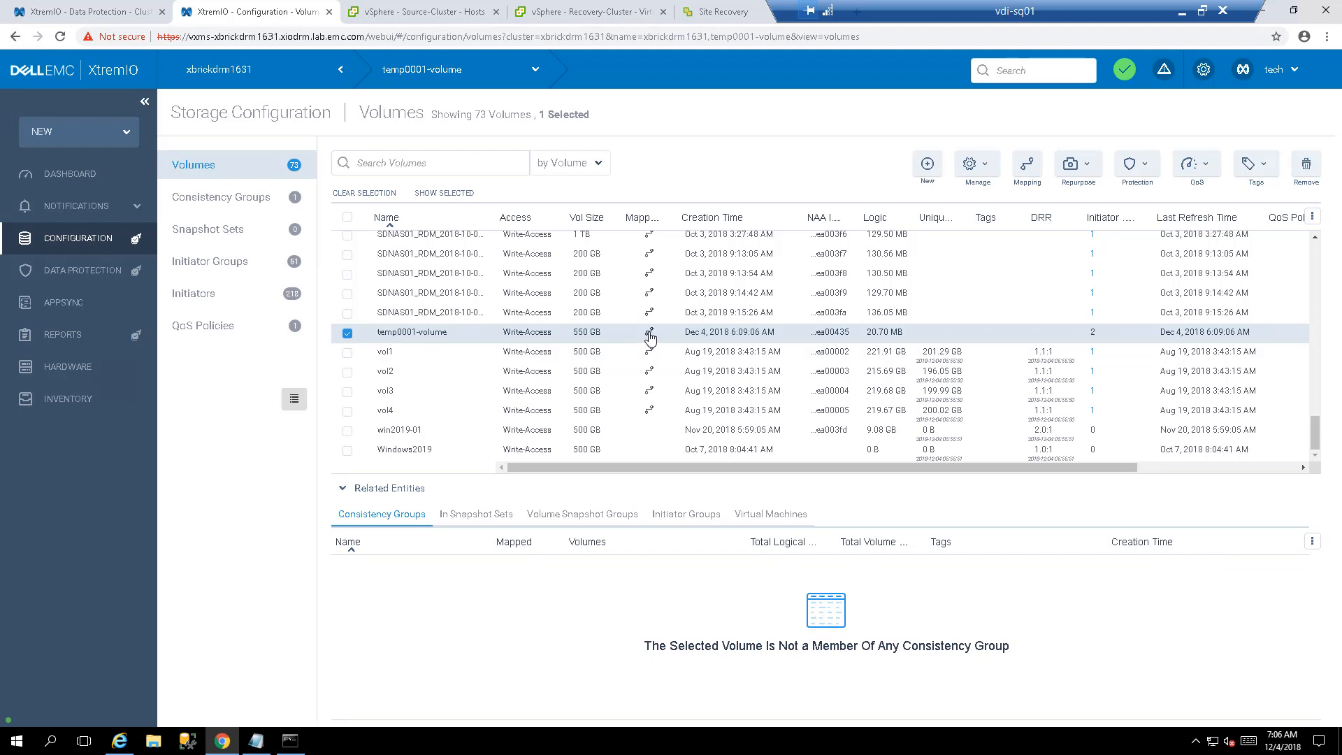
{"action": "left_click", "coordinate": [1027, 166]}
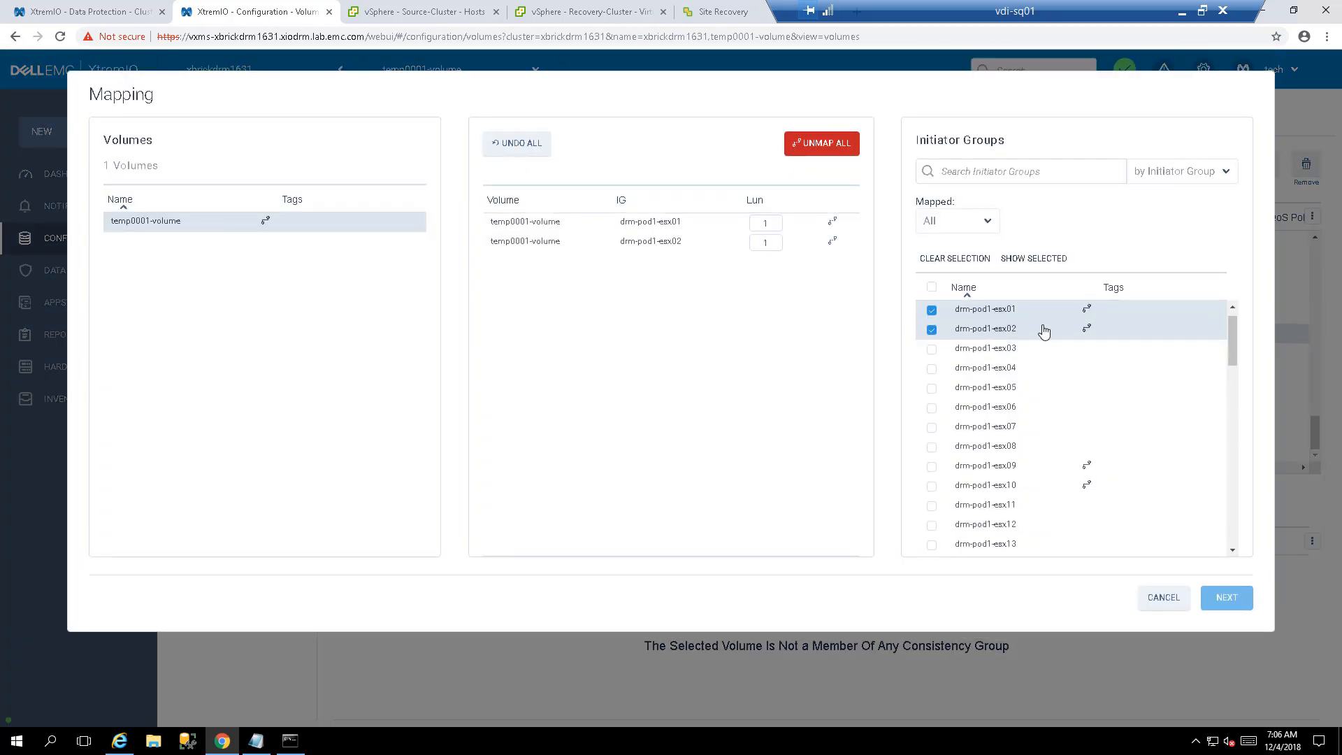
{"action": "left_click", "coordinate": [1152, 603]}
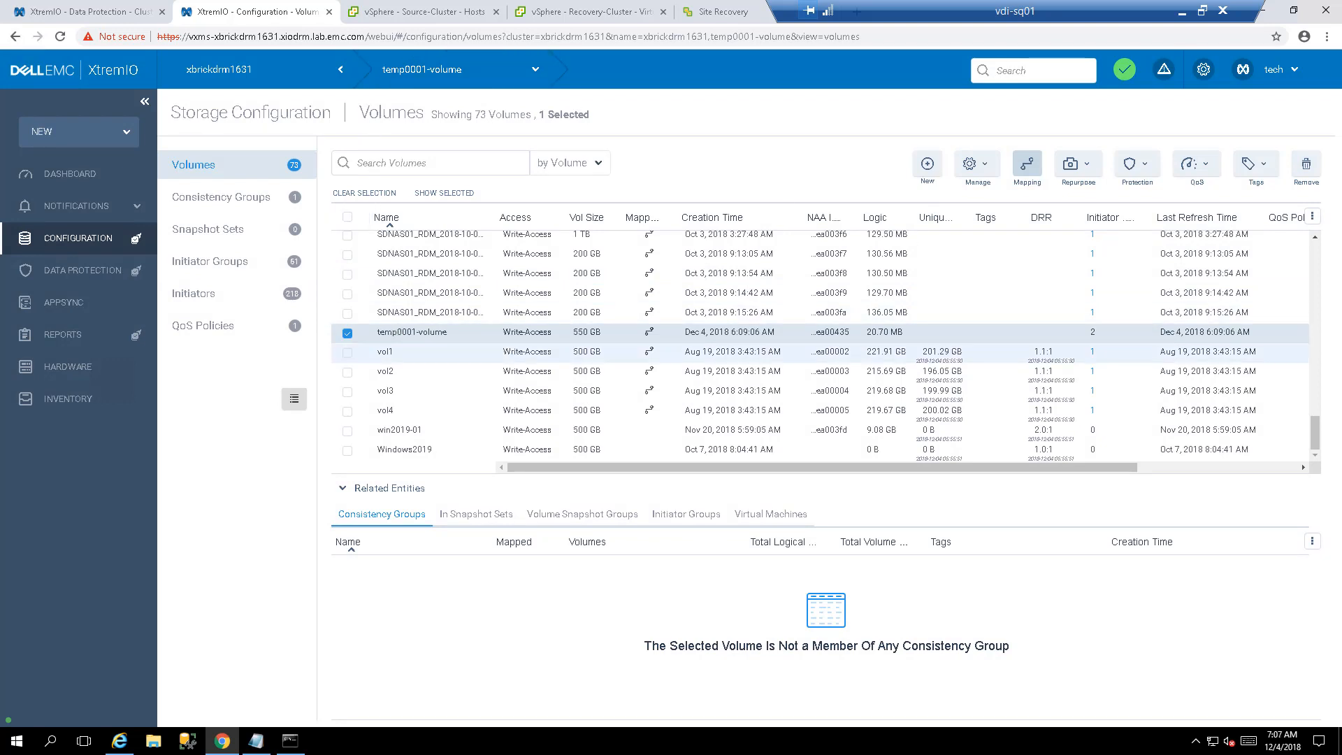
{"action": "key", "text": "ctrl+Tab"}
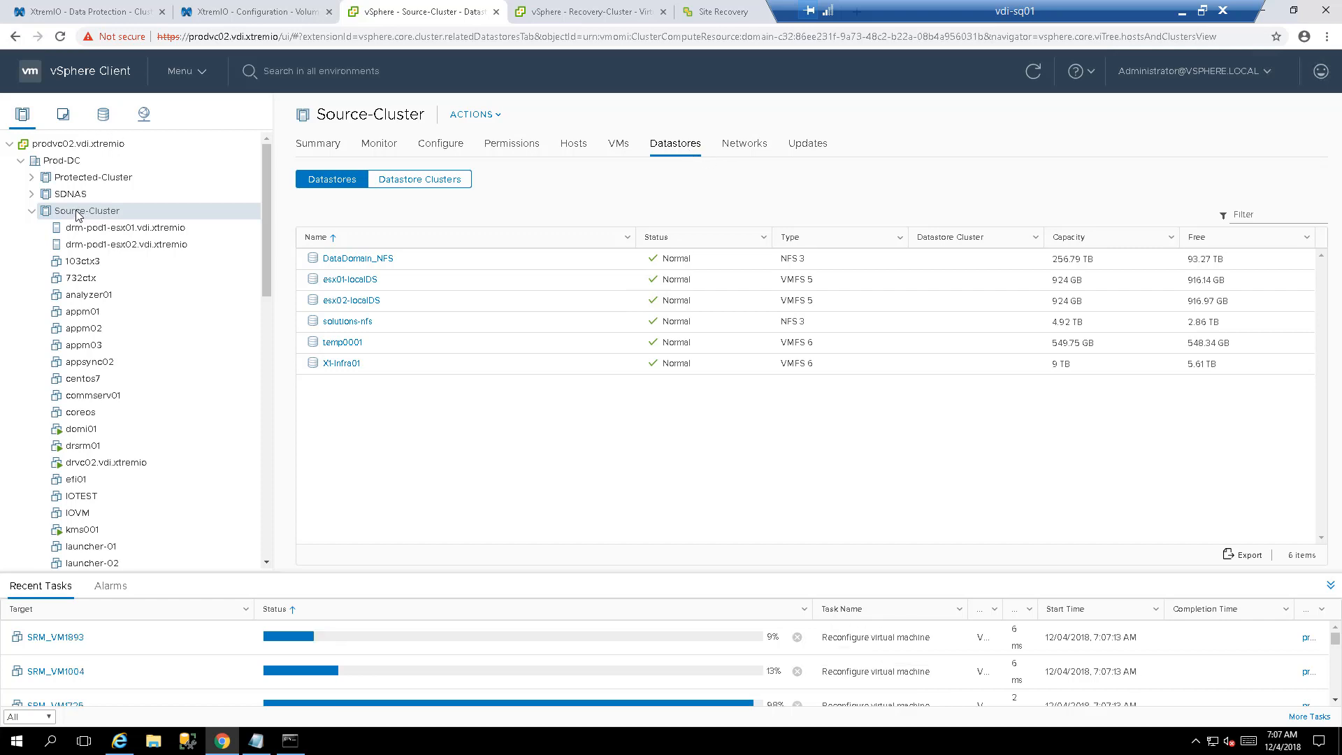
{"action": "left_click", "coordinate": [371, 349]}
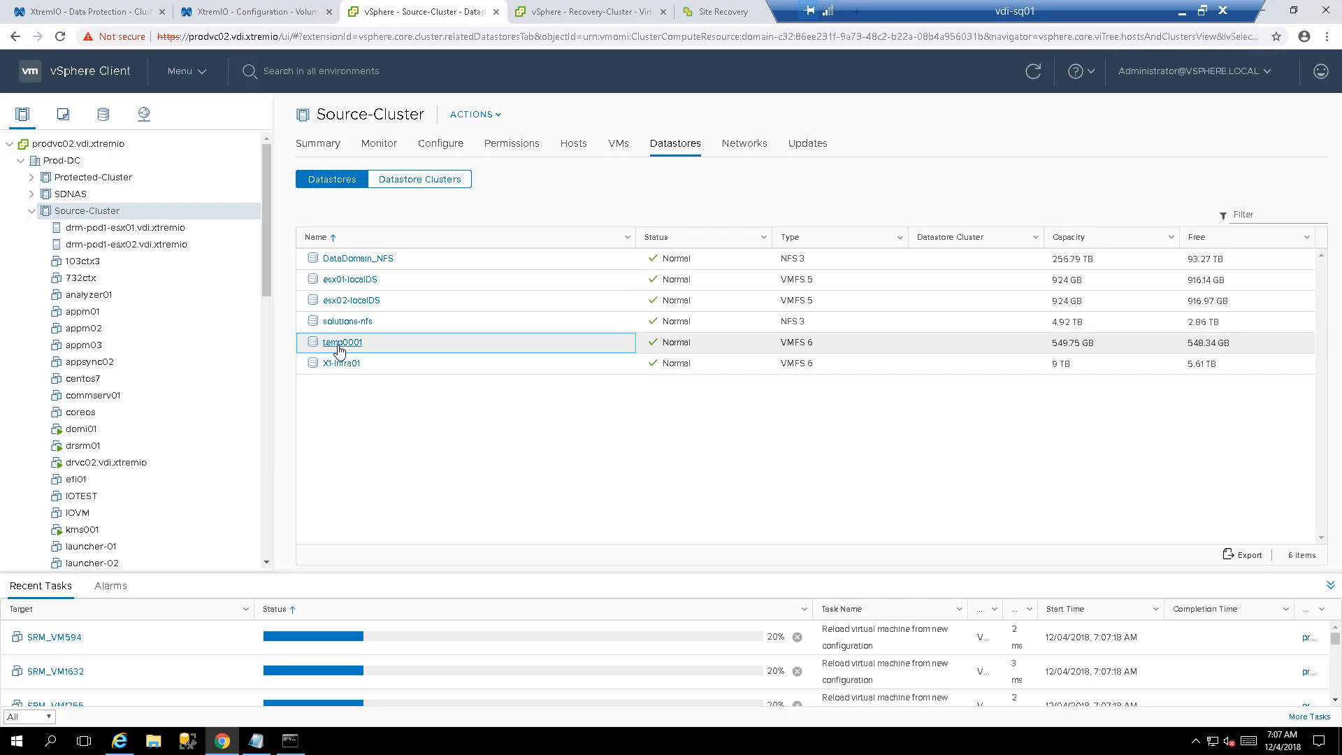